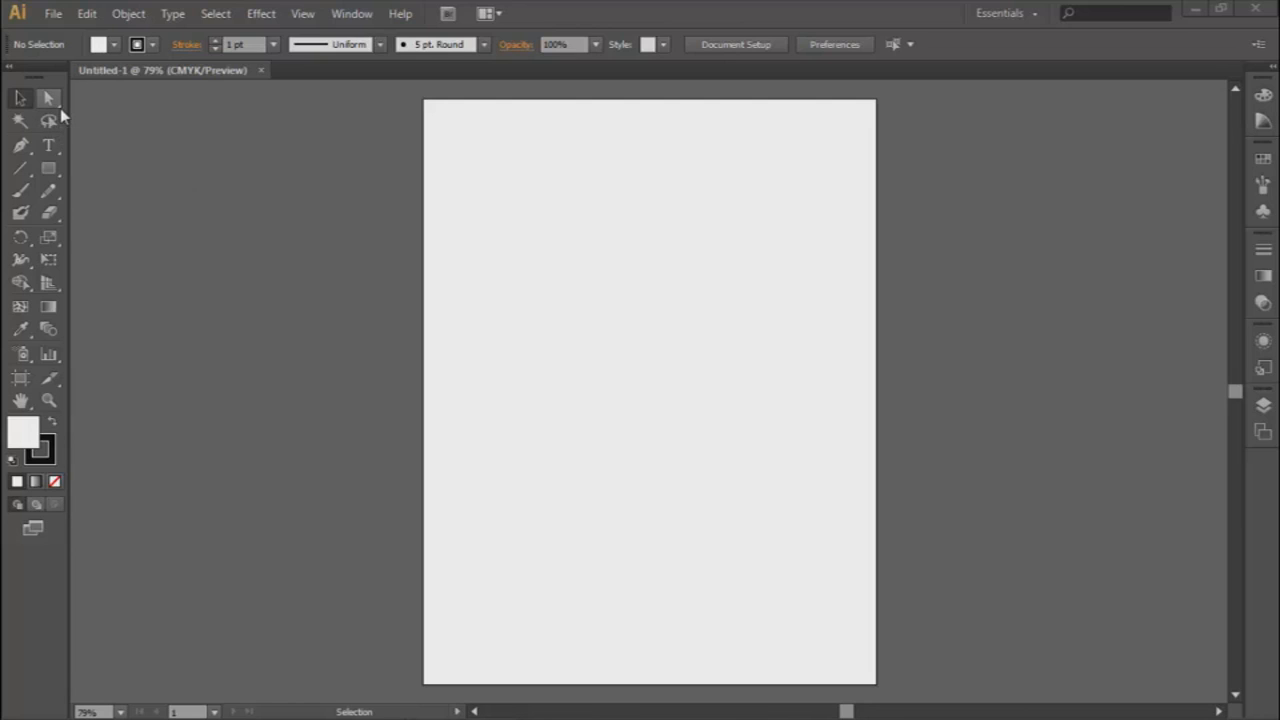
Examine the Selection, Direct Selection, Group Selection, Magic Wand and Lasso tools by activating each one
left_click(60, 109)
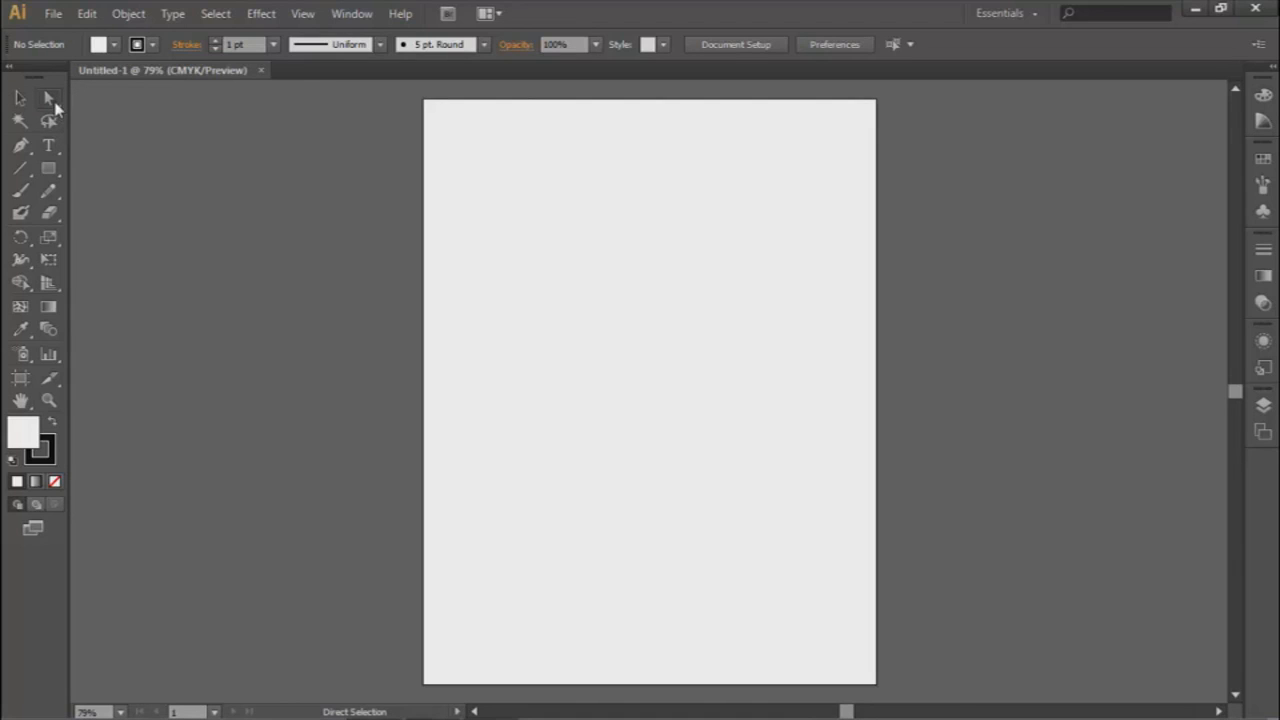
key("v")
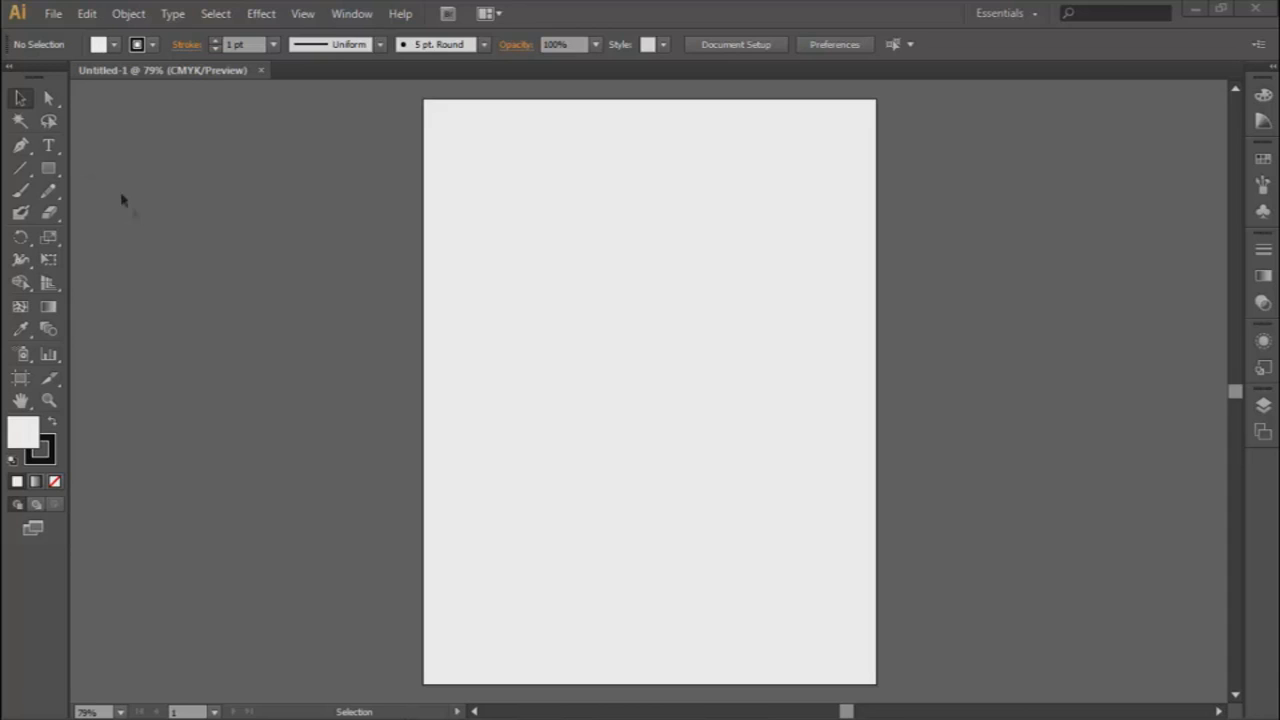
left_click(60, 105)
left_click_drag(58, 110, 80, 118)
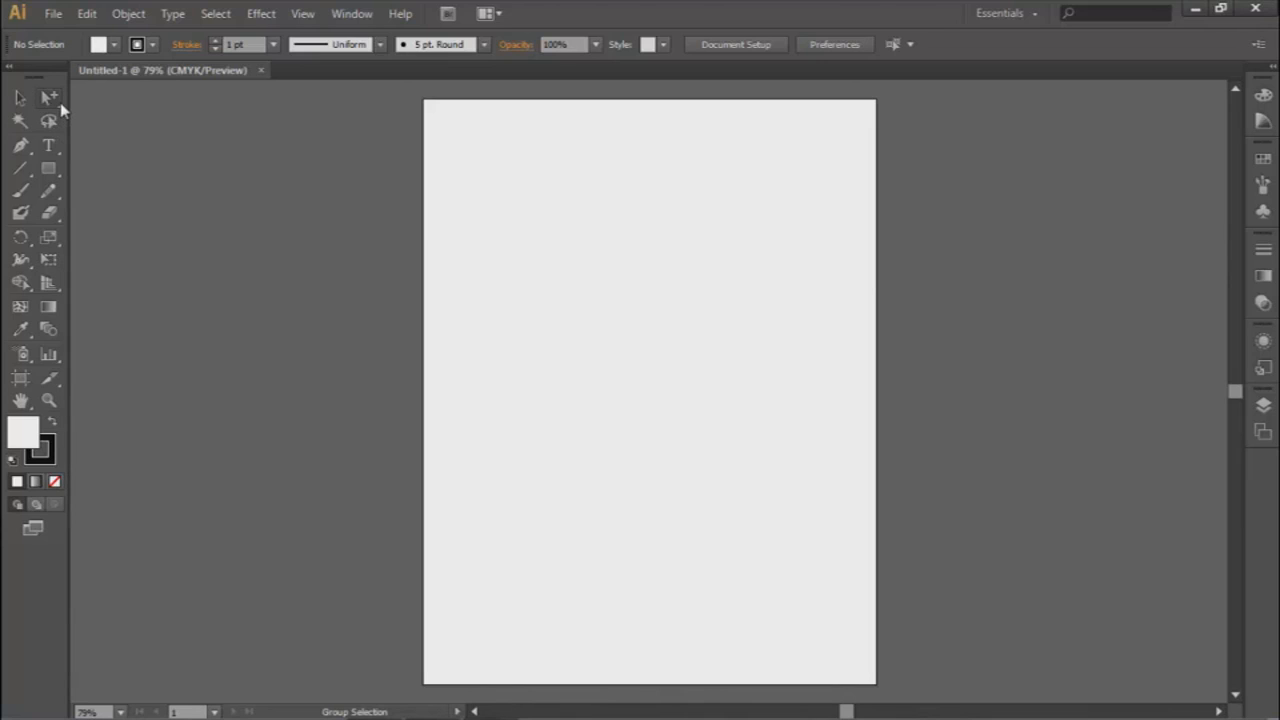
left_click_drag(58, 110, 275, 224)
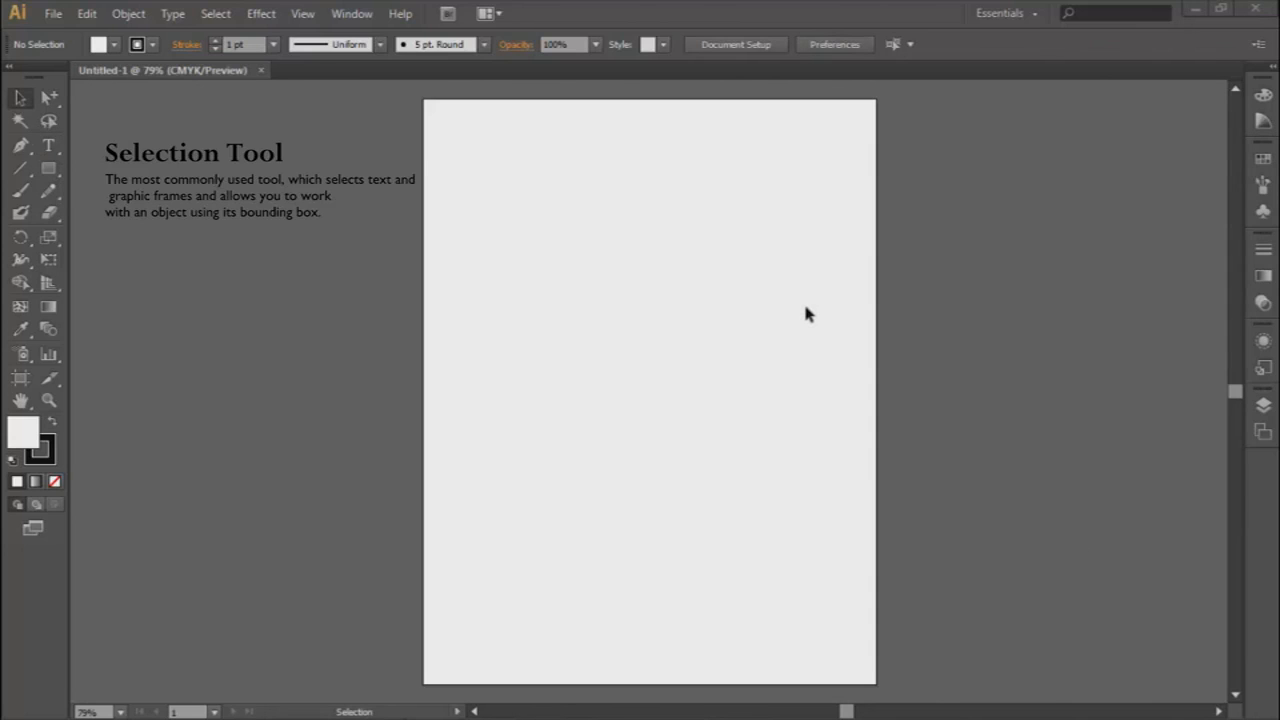
left_click(20, 100)
left_click(49, 99)
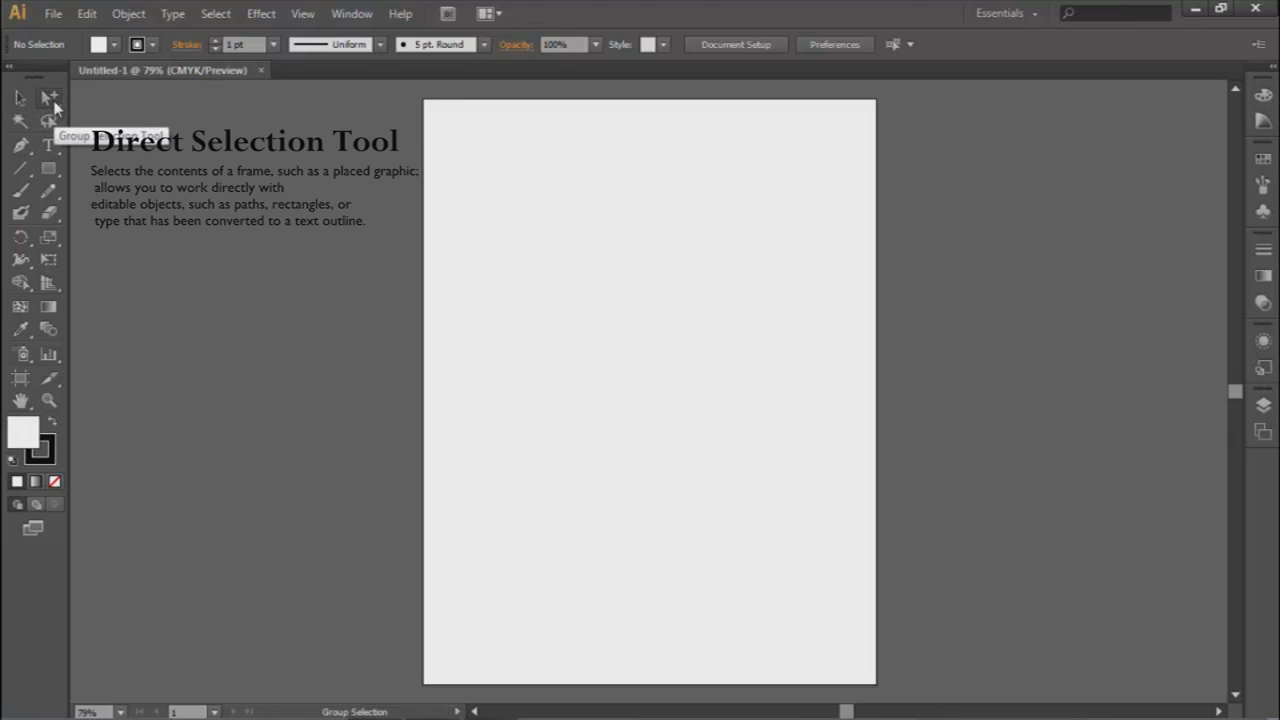
key("v")
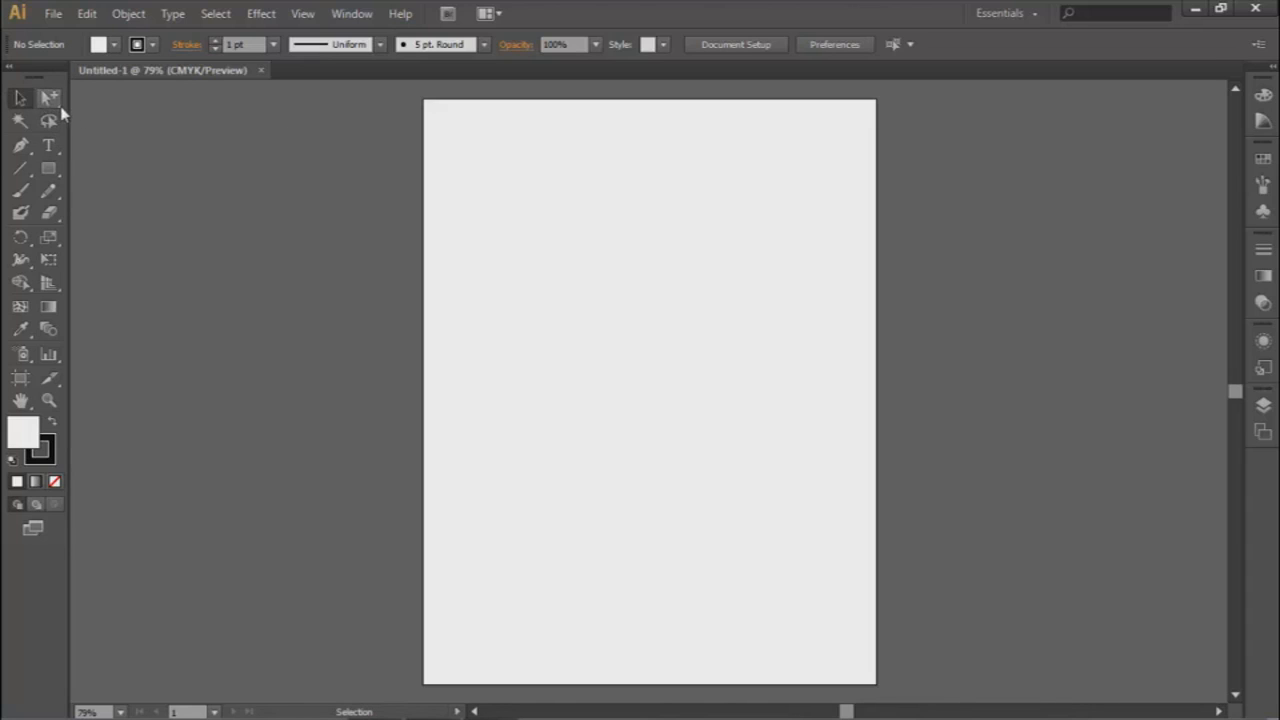
left_click_drag(60, 106, 98, 107)
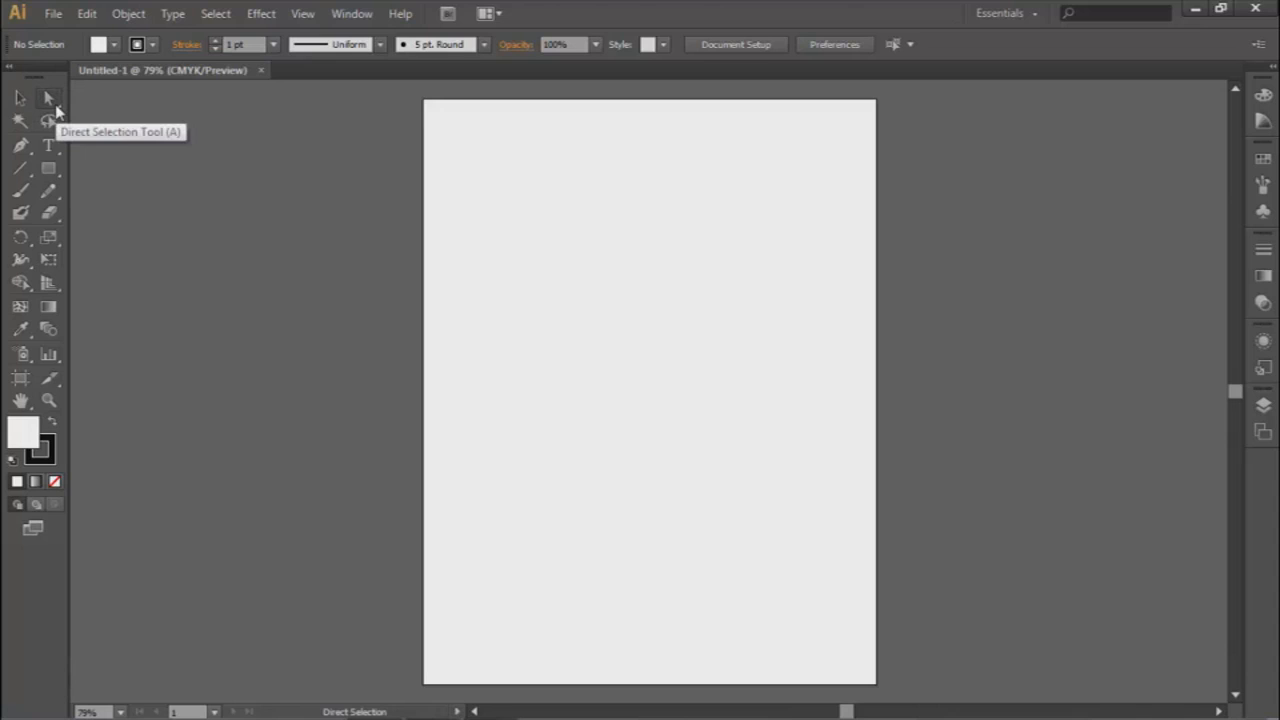
left_click(19, 99)
left_click_drag(55, 104, 85, 120)
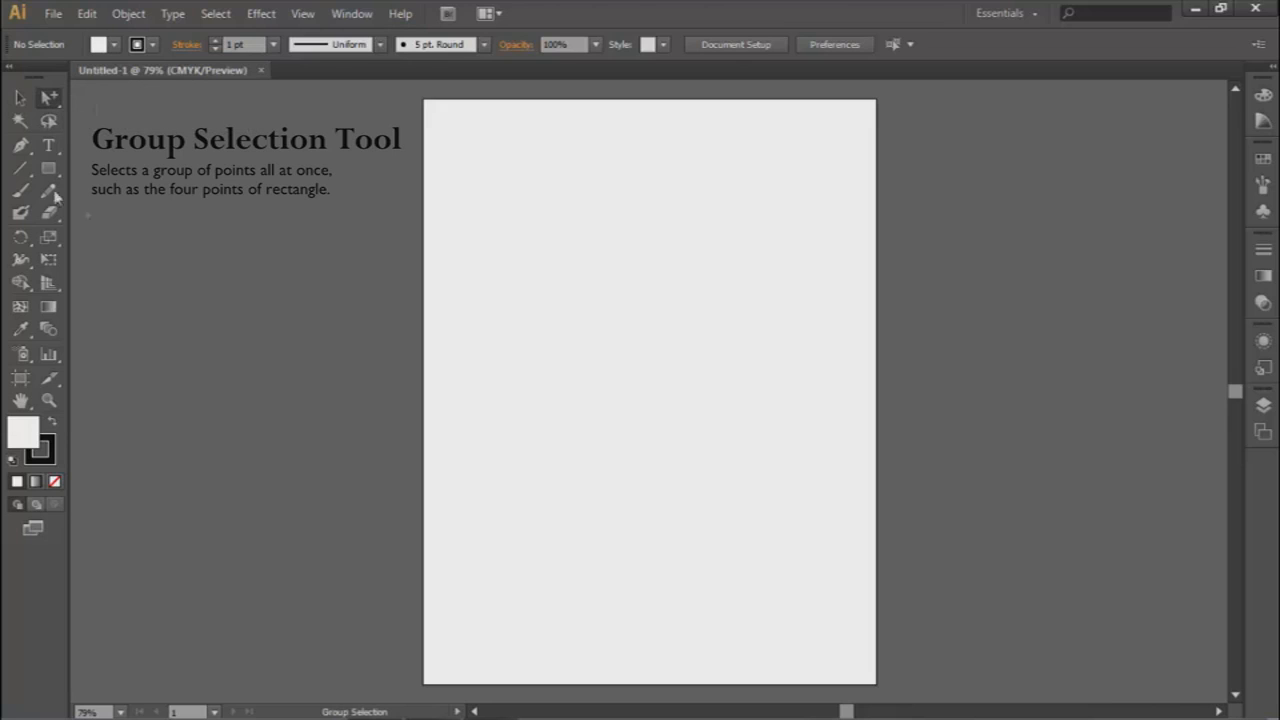
left_click(22, 121)
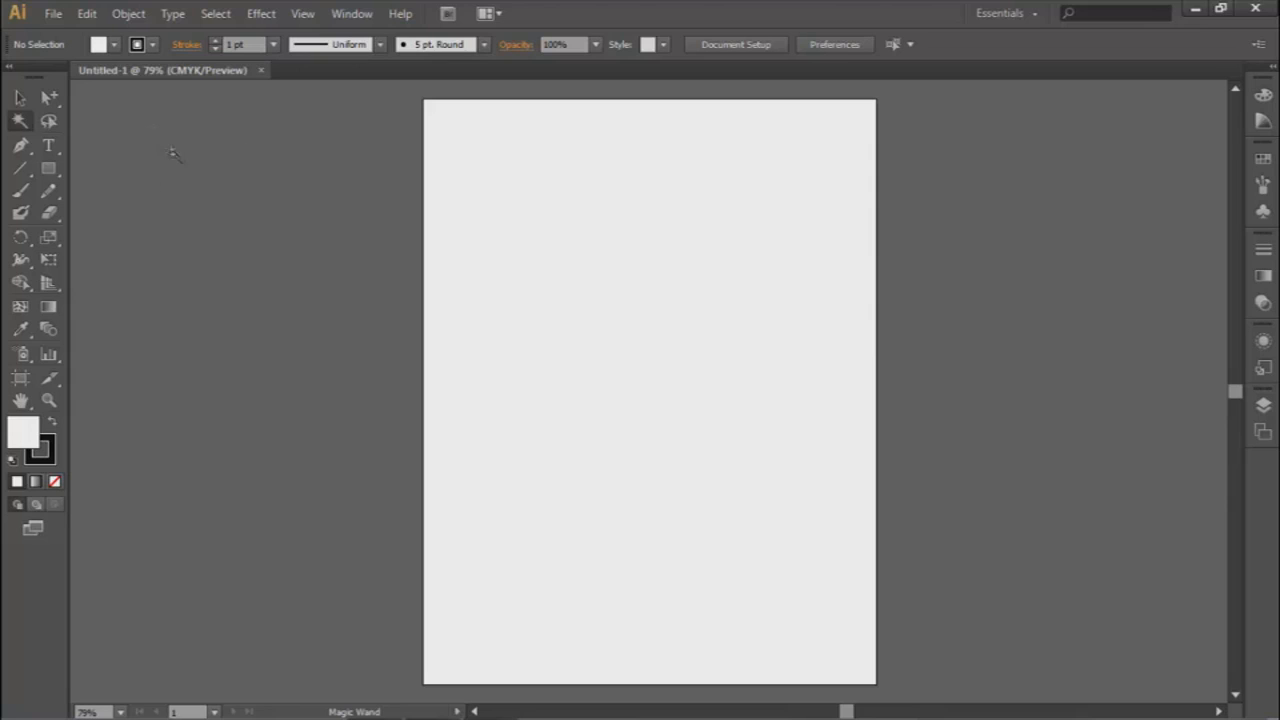
left_click(55, 125)
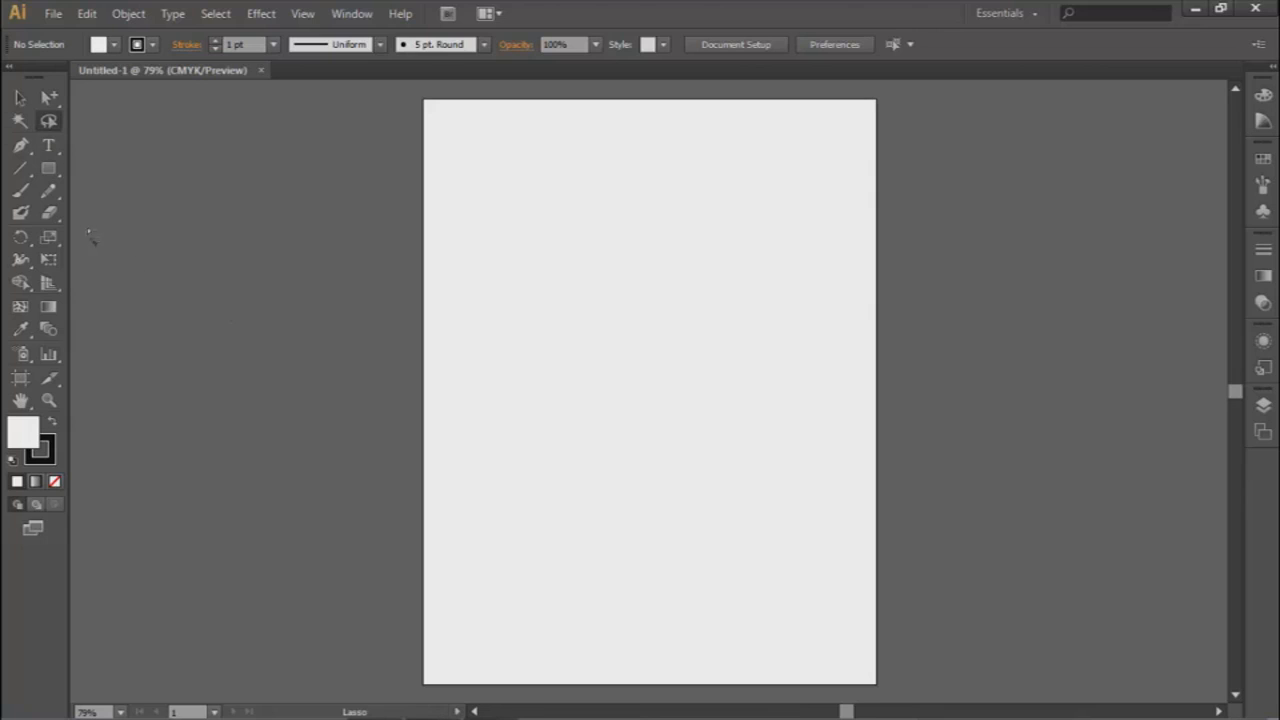
Place a smooth Pen tool anchor point in the left part of the artboard, pulling its handles diagonally down to the right
left_click(18, 149)
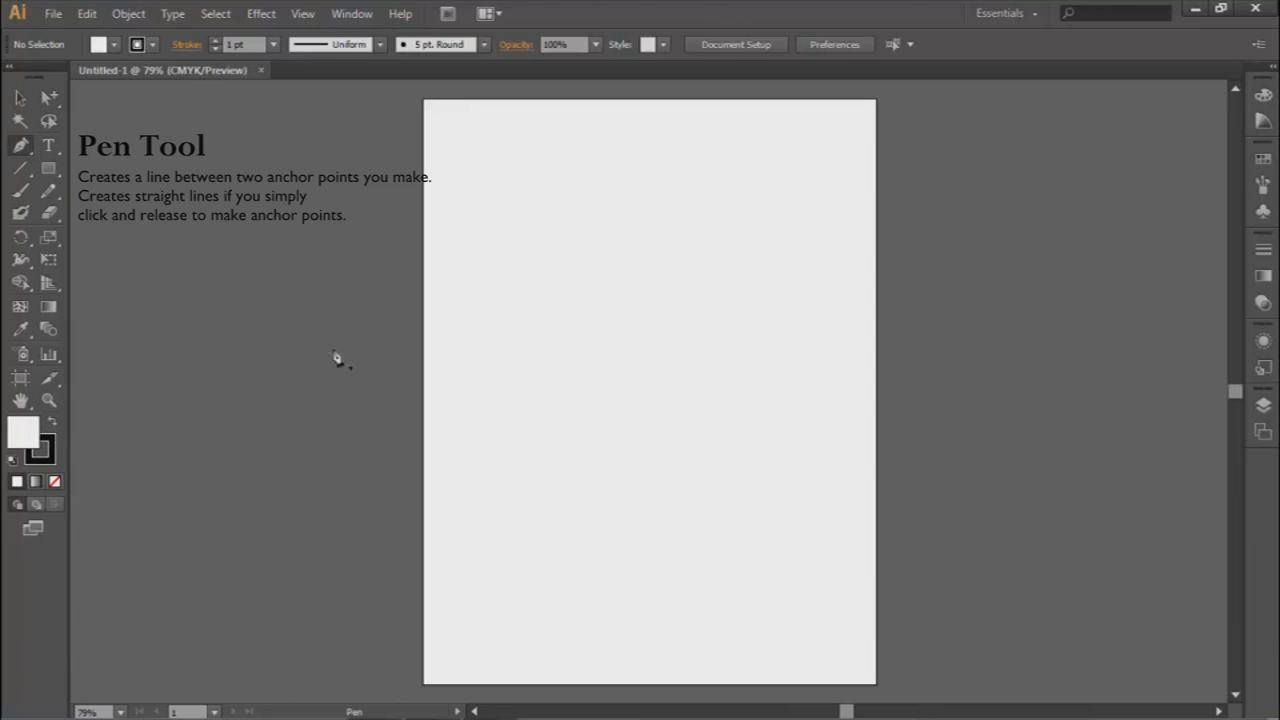
left_click_drag(489, 352, 561, 400)
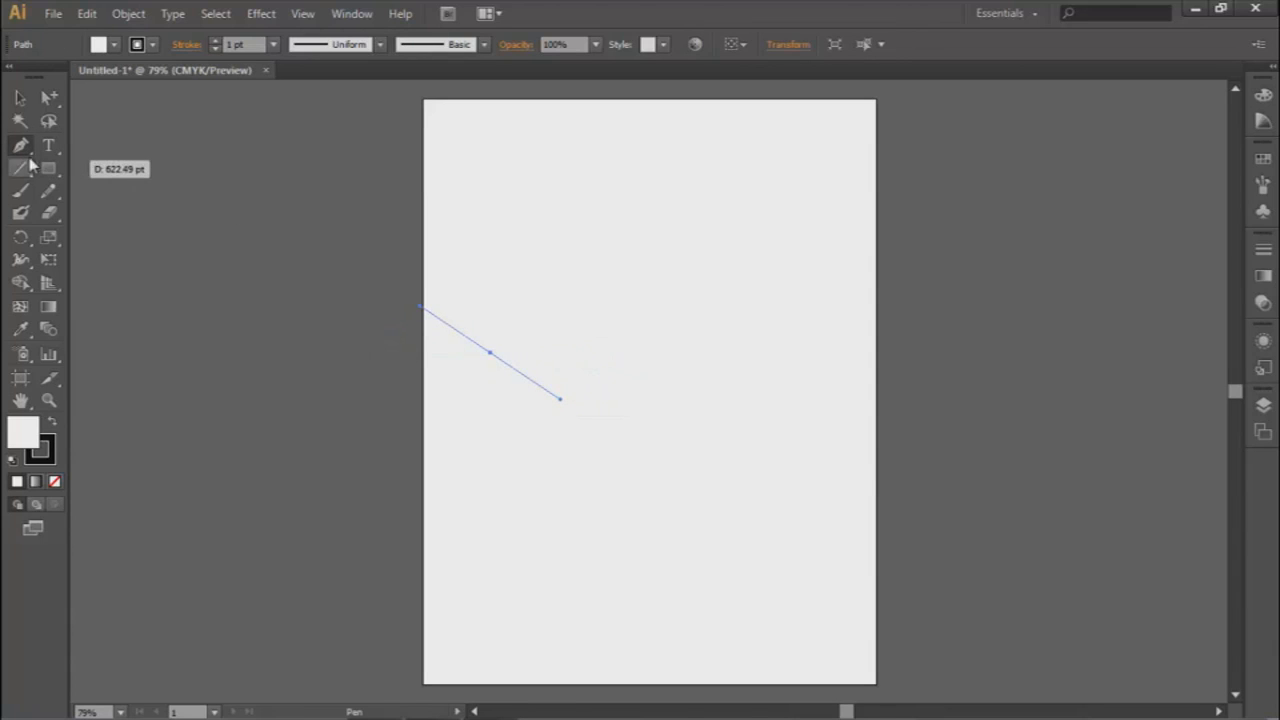
Try to add an anchor point just below the new path with the Add Anchor Point tool
left_click_drag(34, 154, 53, 167)
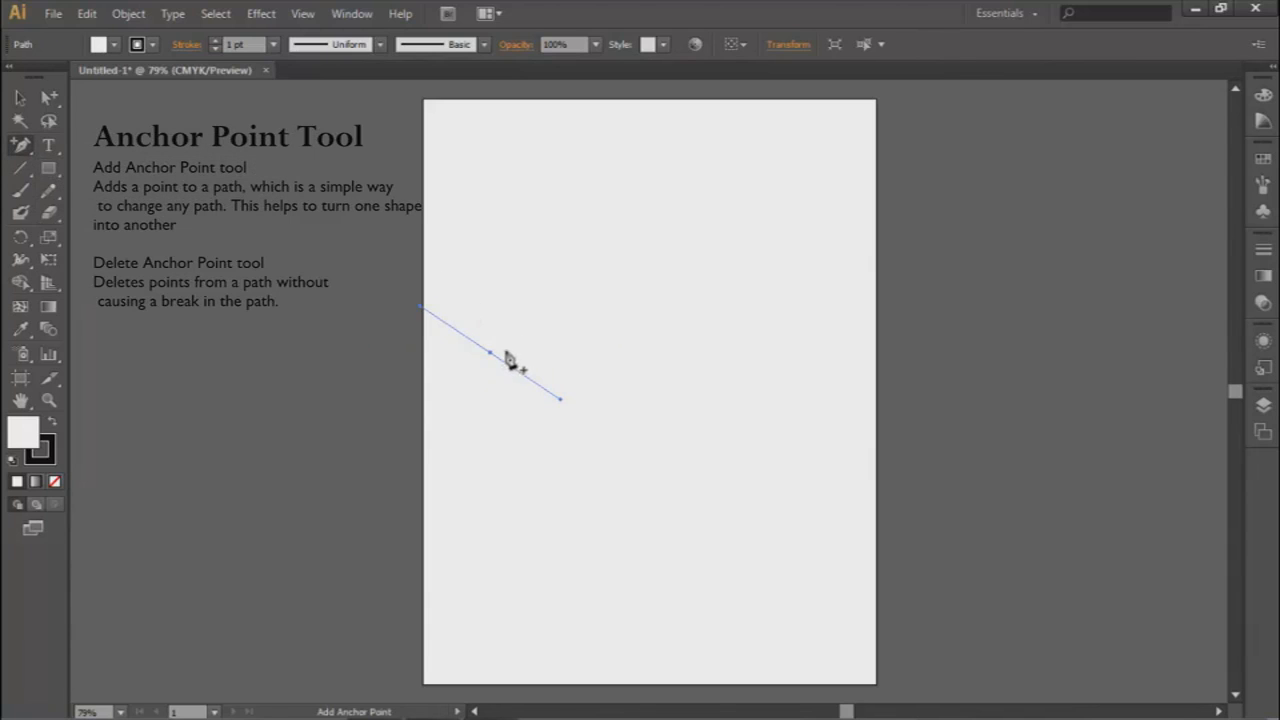
left_click(470, 390)
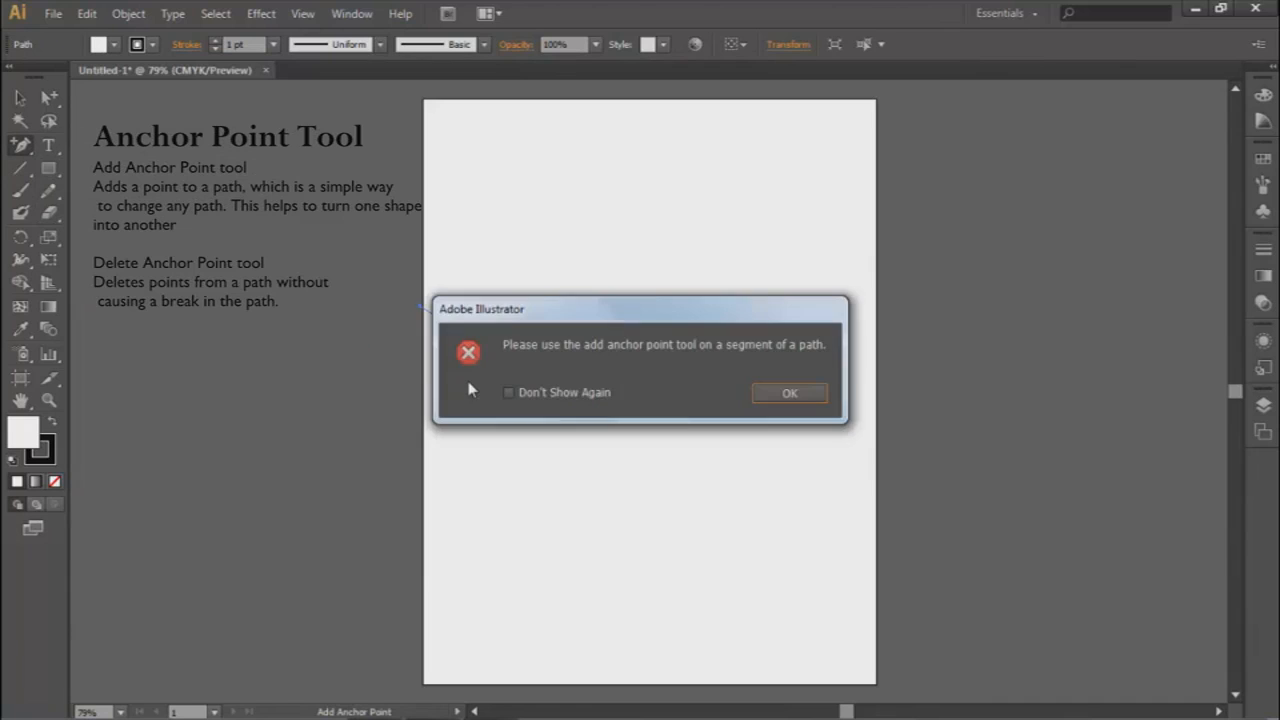
left_click(782, 395)
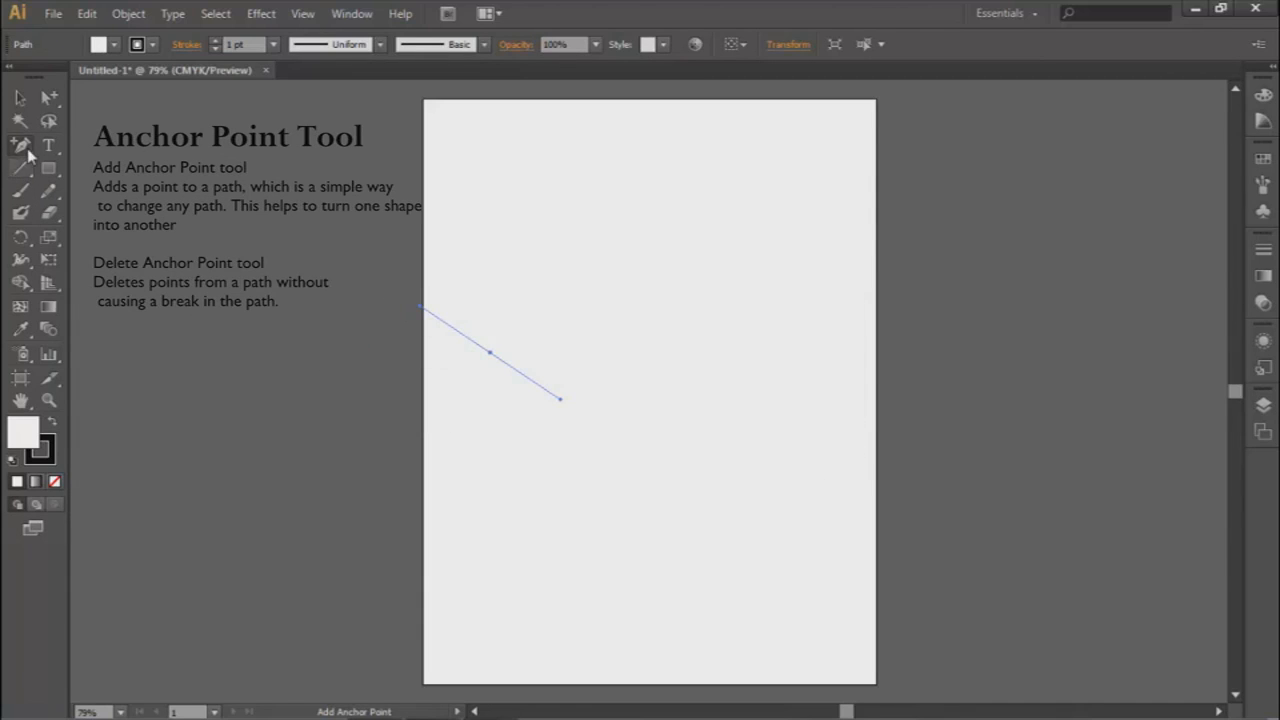
Swing the anchor point's upper-left handle to the upper right with the Convert Anchor Point tool
left_click_drag(28, 156, 52, 189)
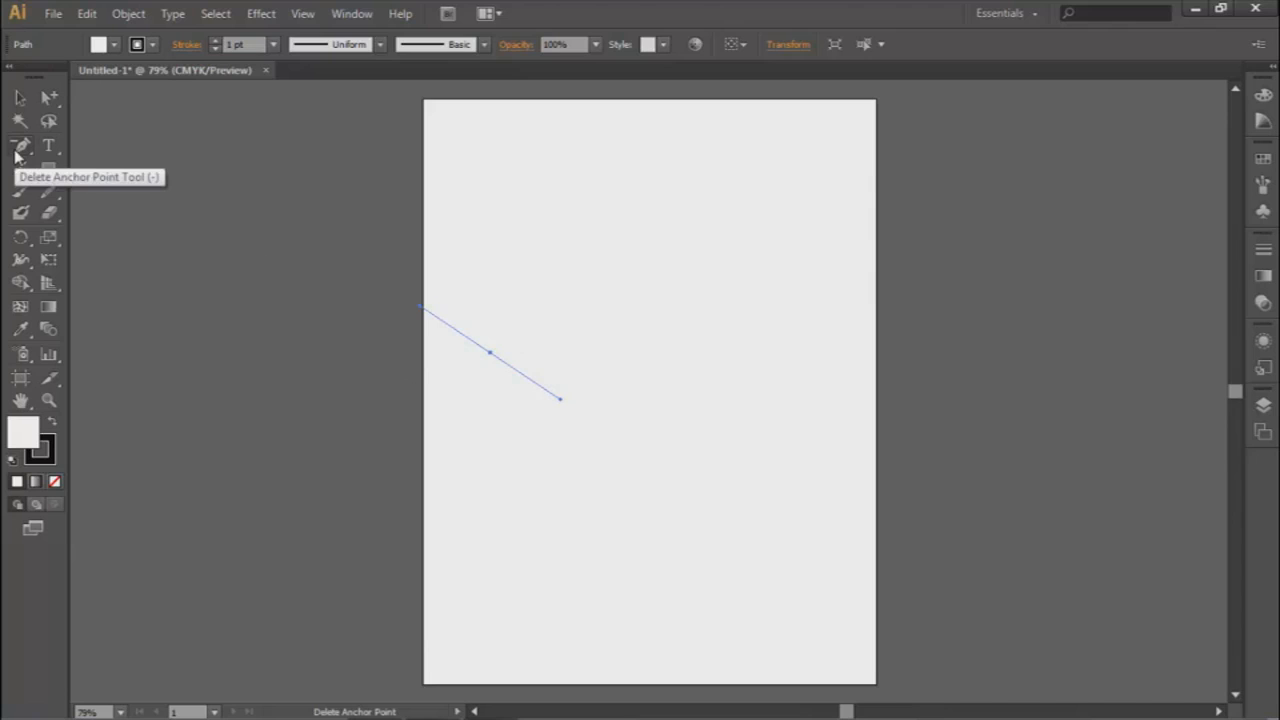
left_click_drag(31, 160, 87, 211)
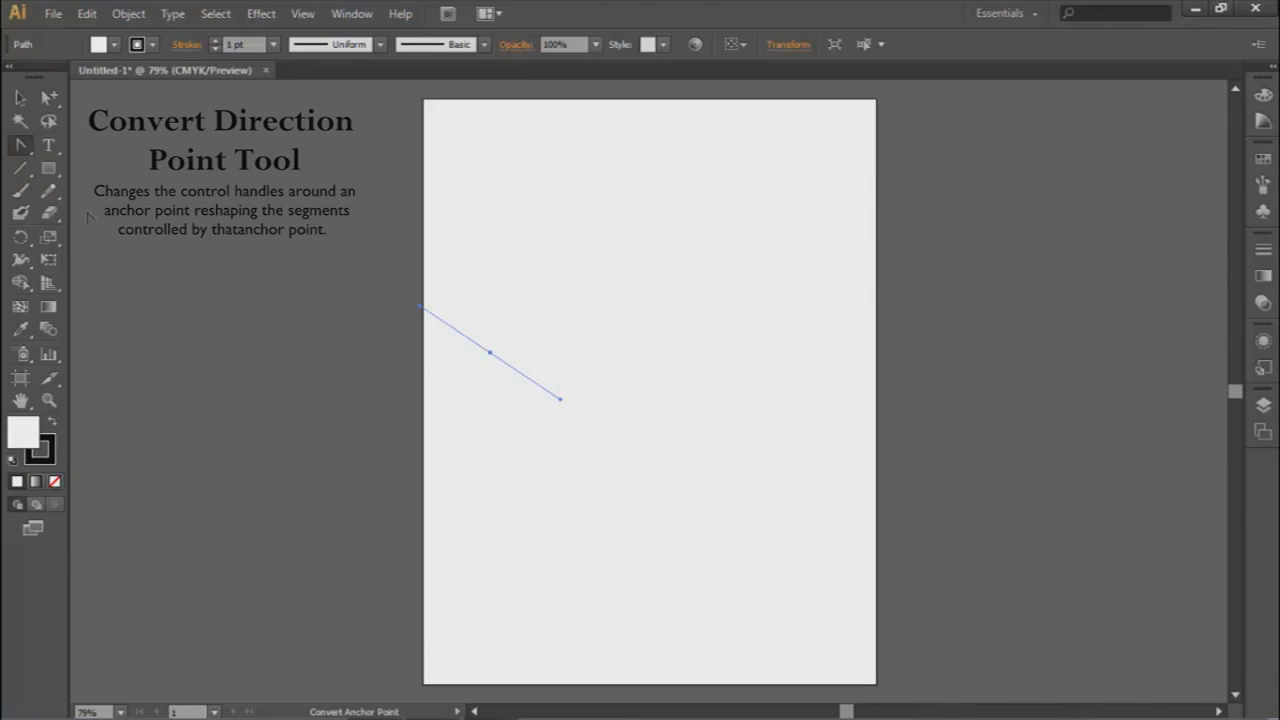
left_click_drag(420, 307, 616, 272)
left_click(541, 319)
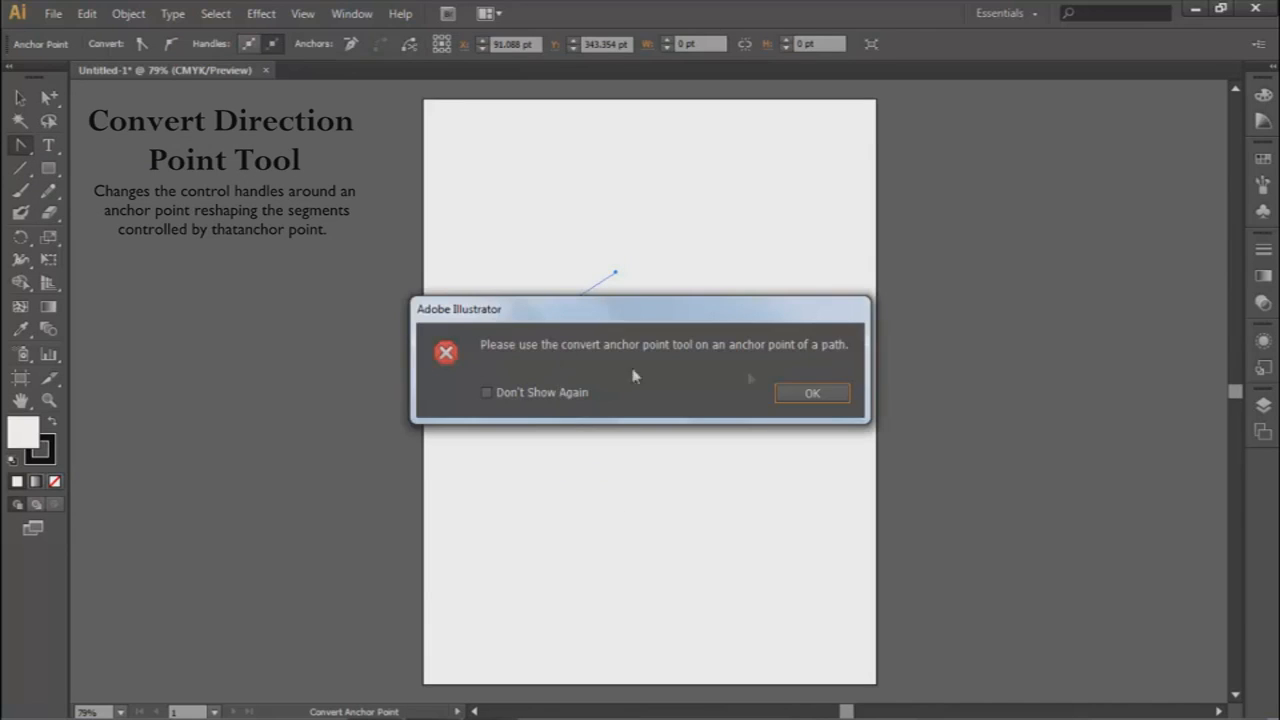
left_click(810, 392)
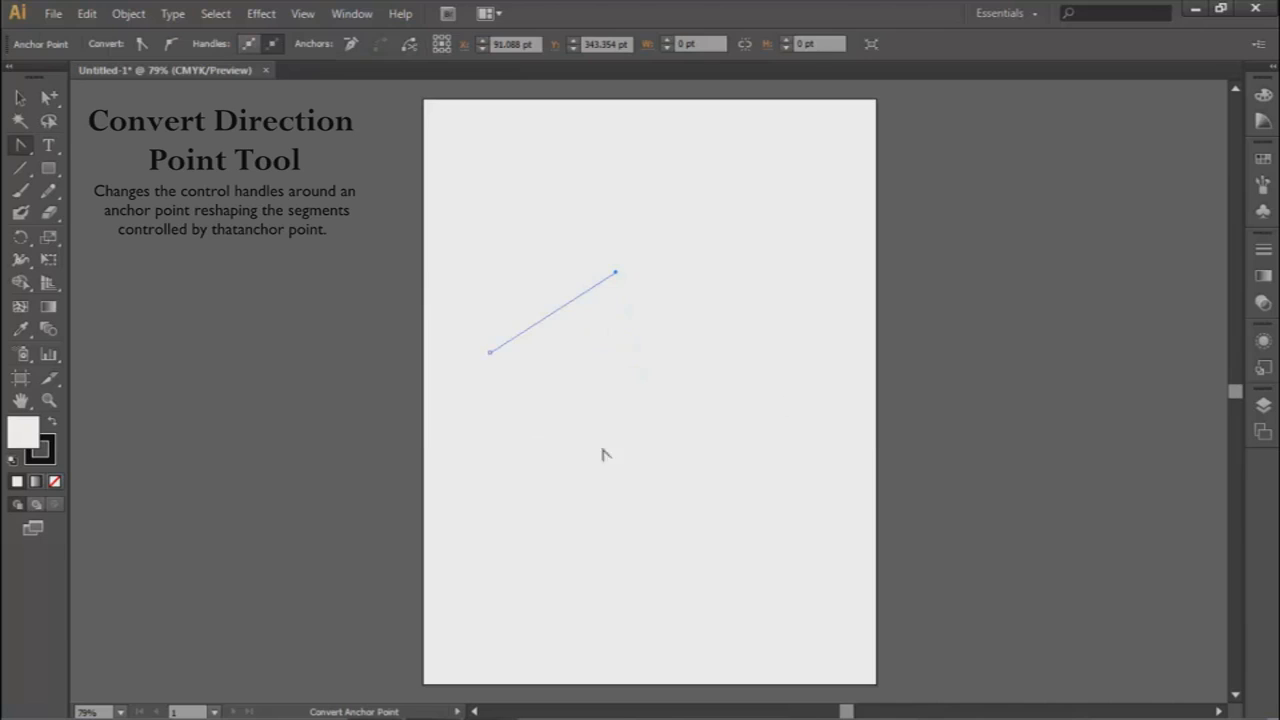
Create a line of point text reading "hjhoyiu0" near the artboard's left edge
left_click(49, 147)
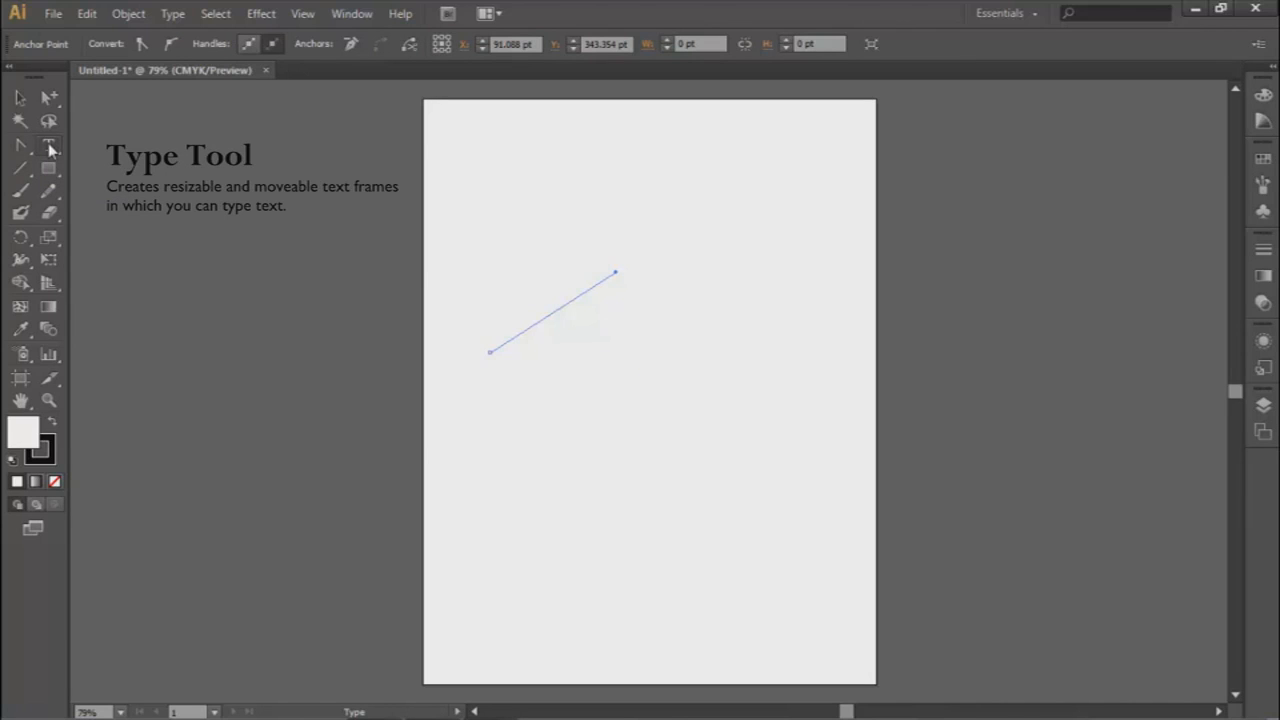
left_click(457, 376)
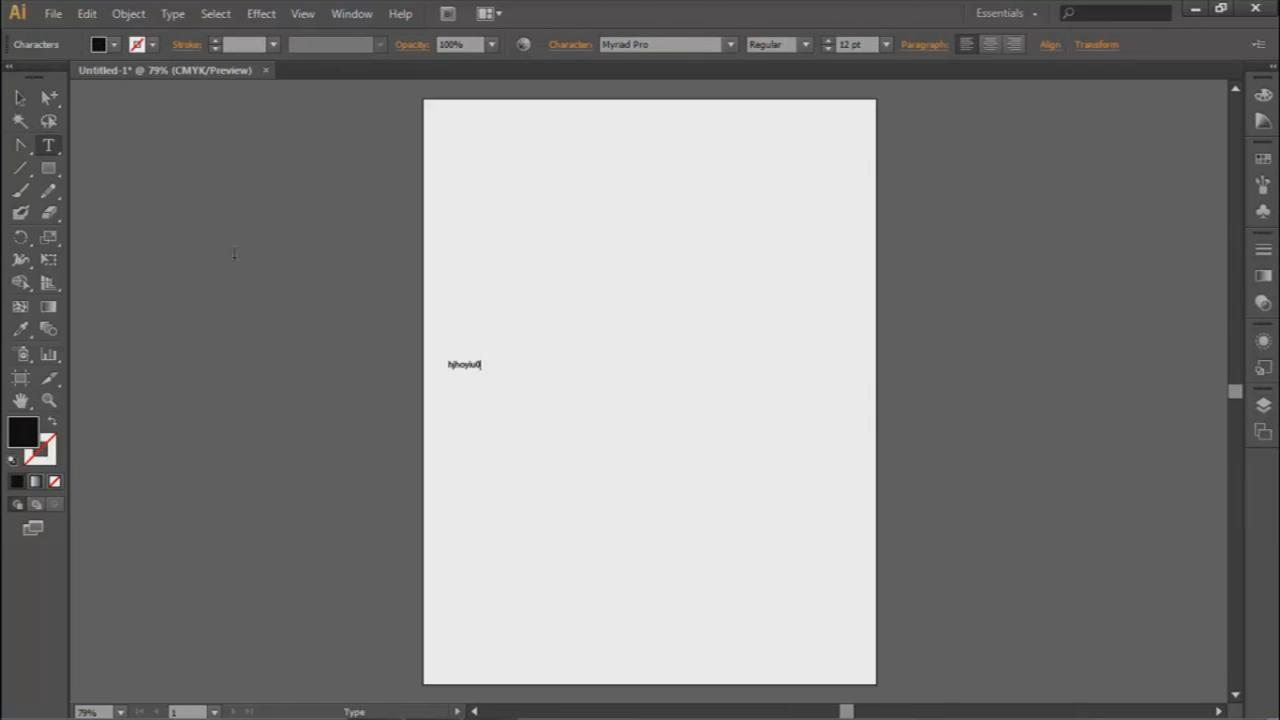
Try to start path text with the Type on a Path tool on an empty spot beside the text
left_click(57, 150)
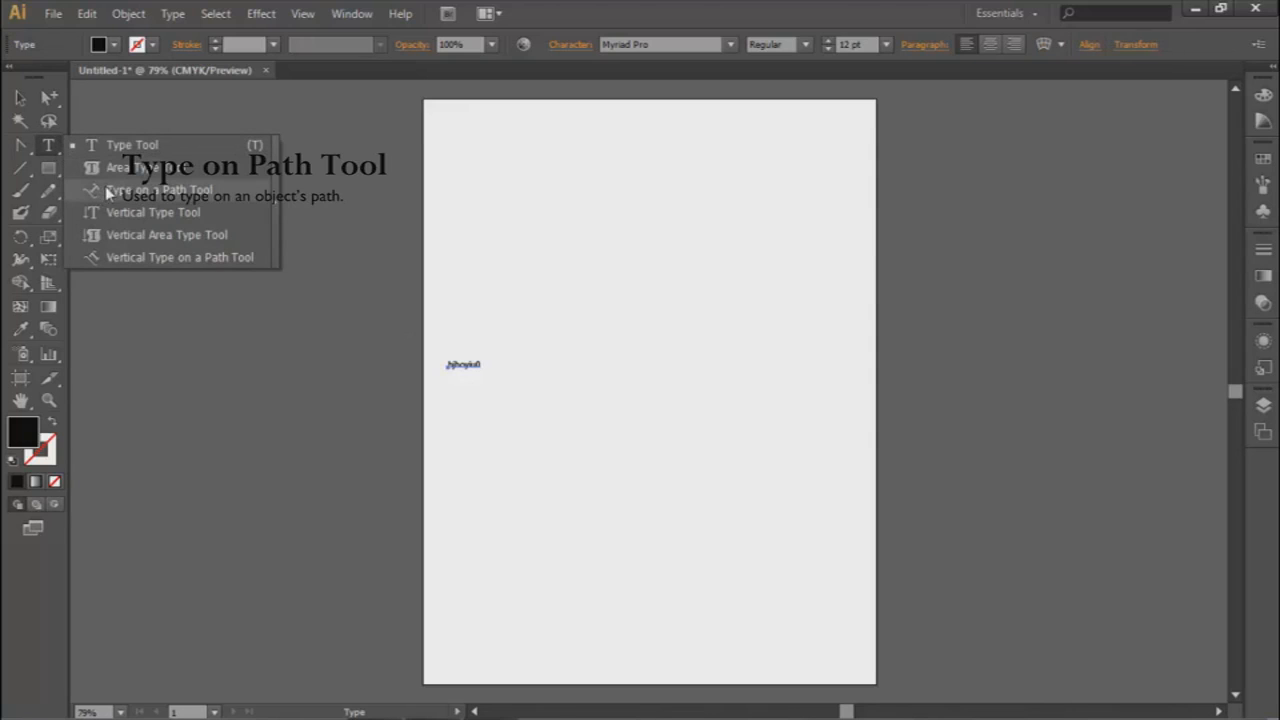
left_click(110, 193)
left_click(501, 350)
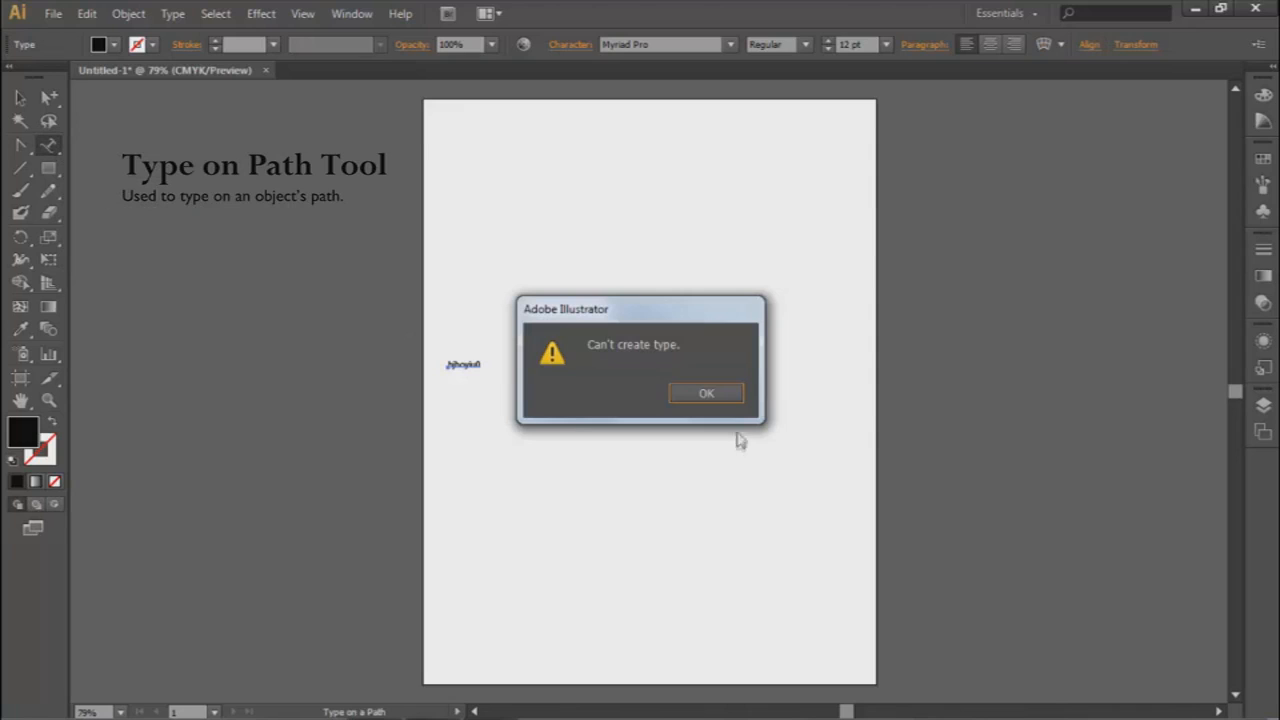
left_click(706, 393)
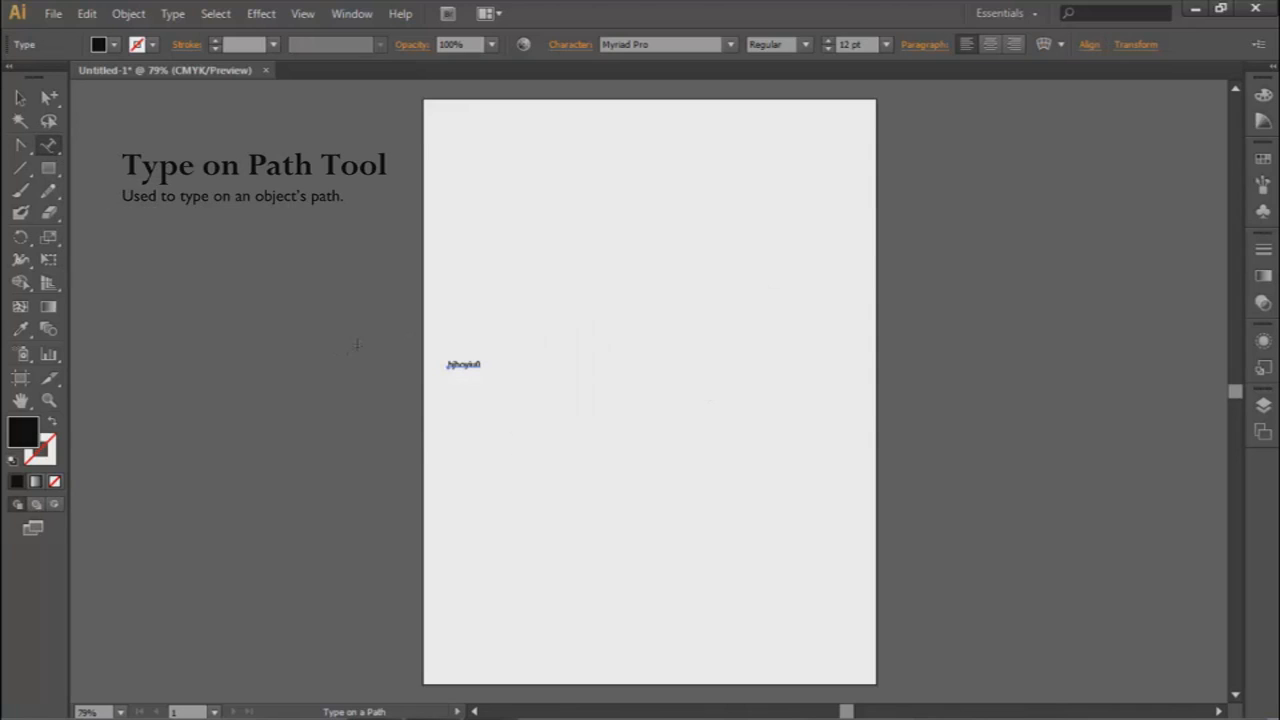
Insert an extra "h" at the start of the text so that it reads "hhjhoyiu0"
left_click(457, 362)
type("h")
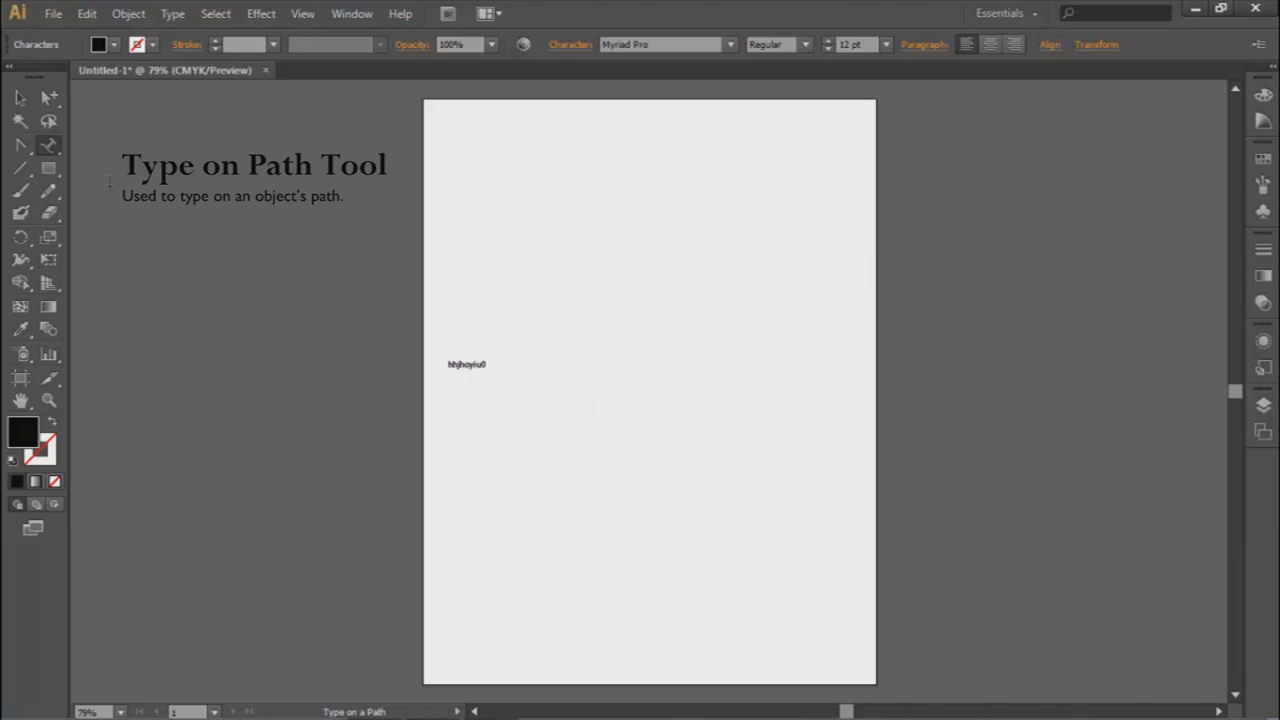
left_click(46, 147)
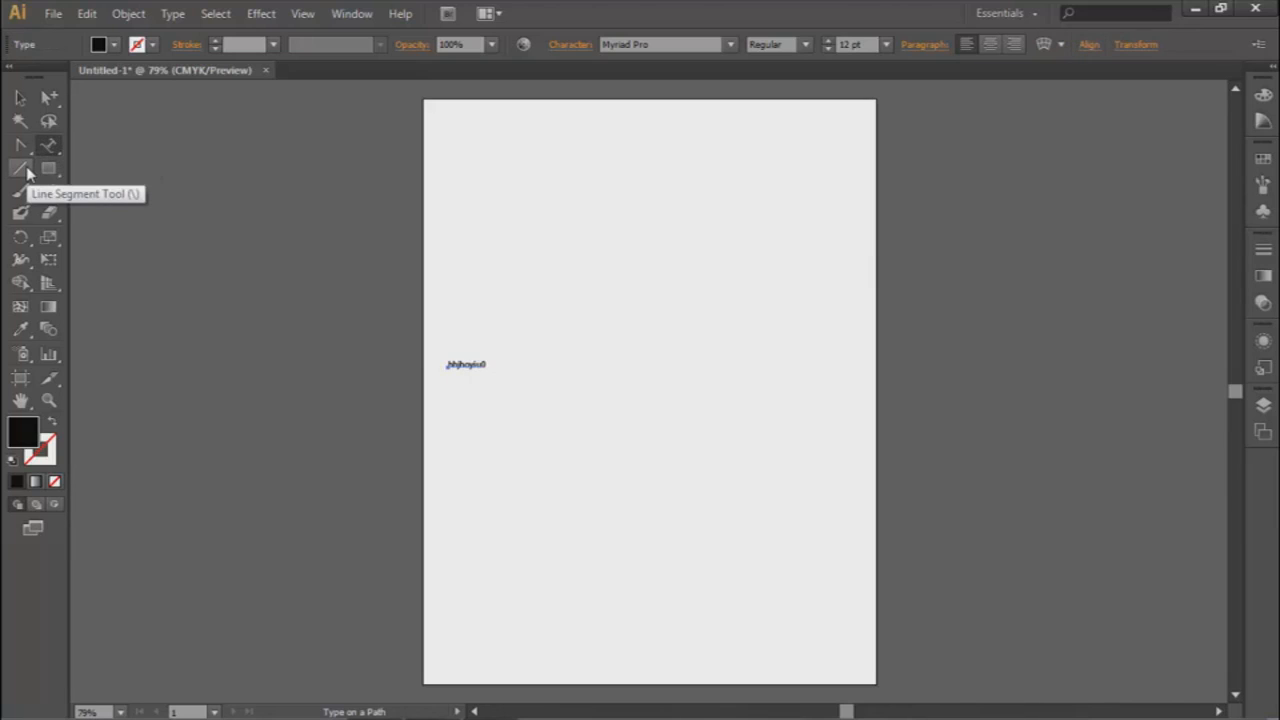
Draw a straight diagonal line from above the text down to its lower right with the Line Segment tool
left_click(22, 168)
left_click_drag(472, 250, 593, 391)
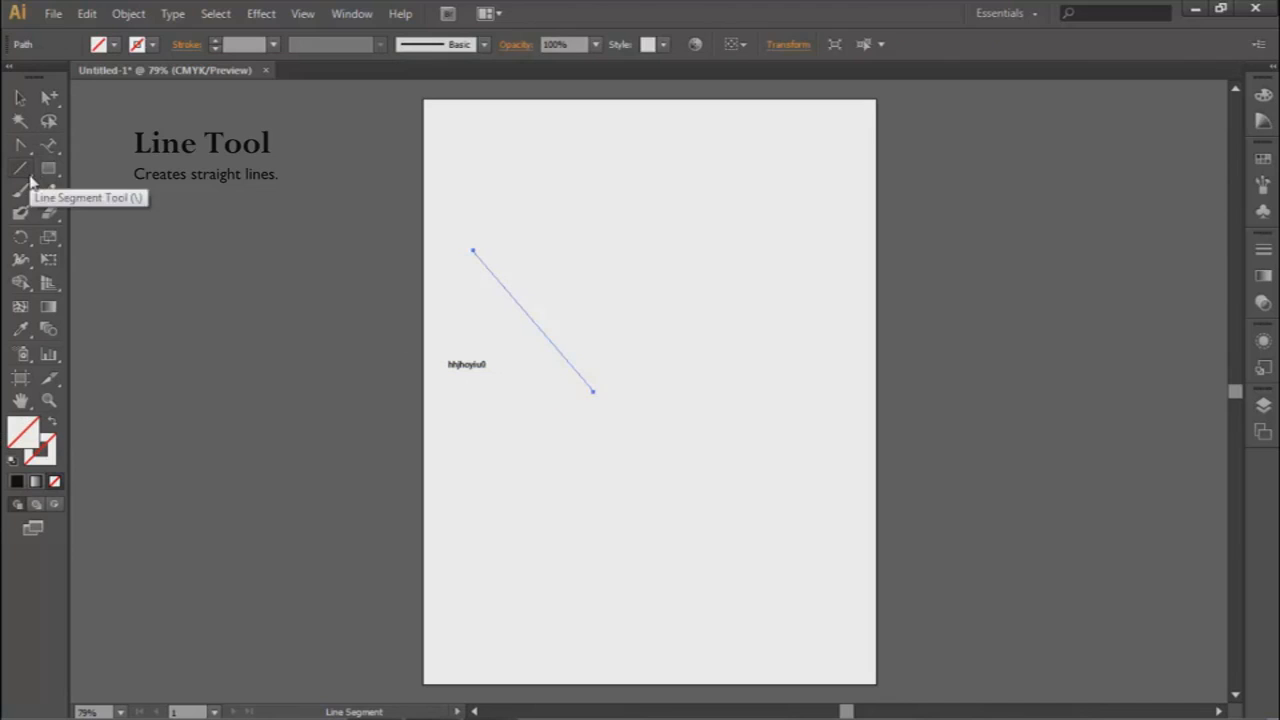
left_click(24, 171)
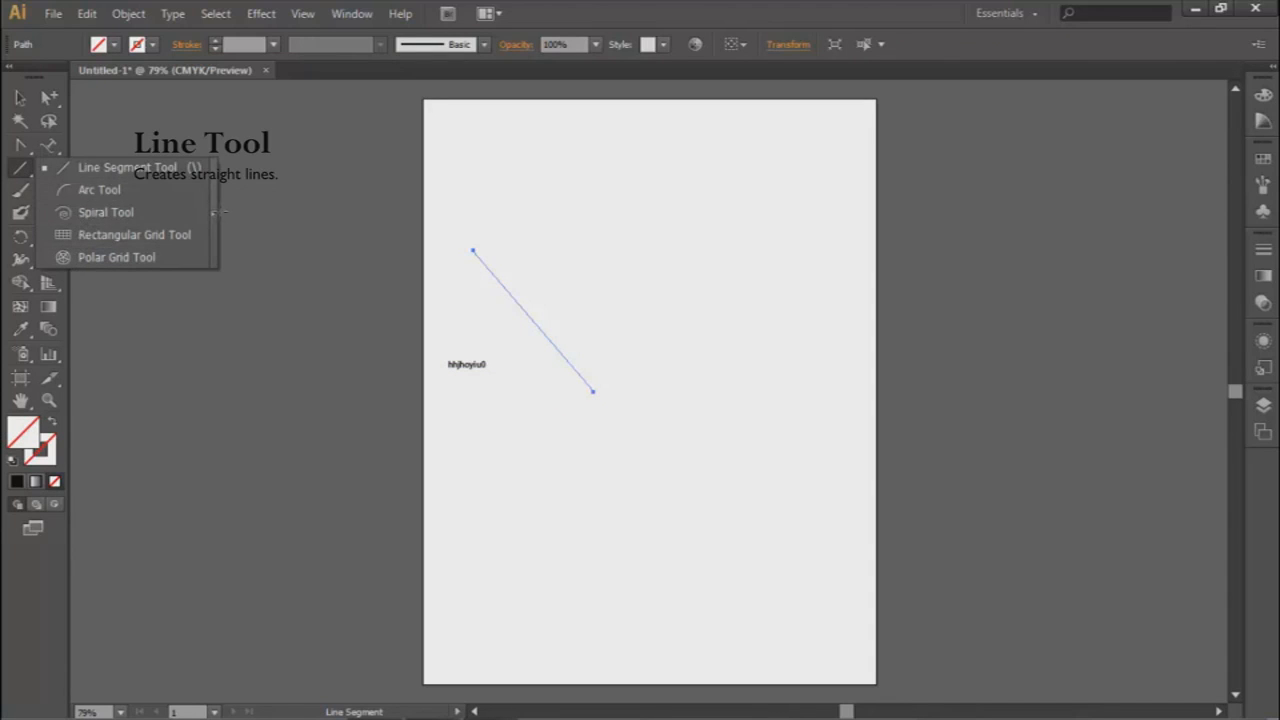
left_click(211, 213)
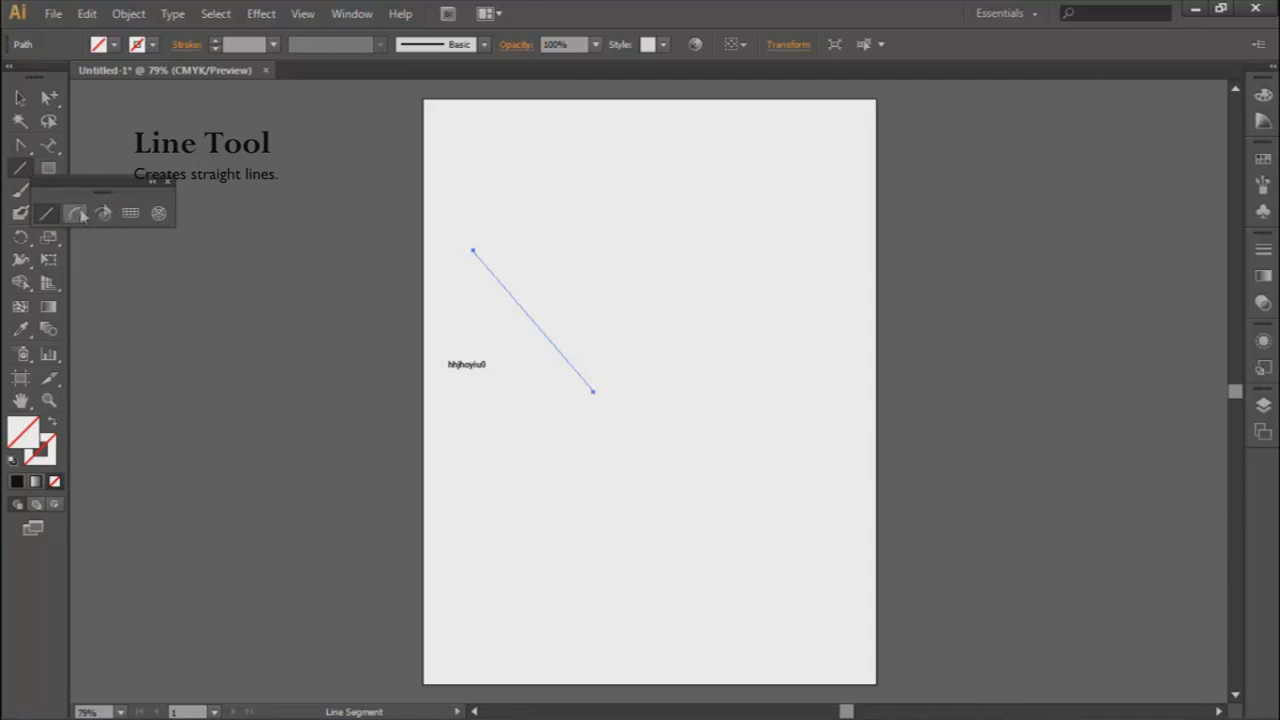
left_click(169, 182)
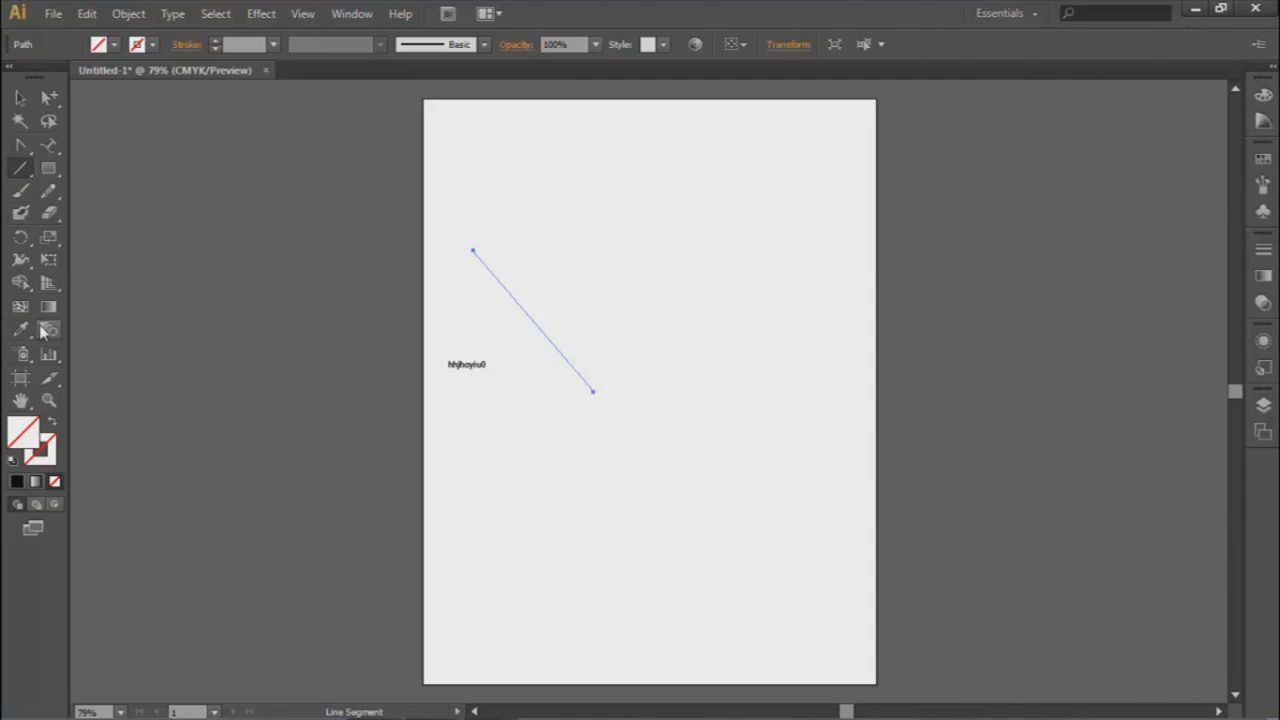
Draw a wide ellipse in the upper middle of the artboard, to the right of the text
left_click(50, 169)
left_click_drag(58, 172, 100, 210)
left_click_drag(500, 238, 720, 397)
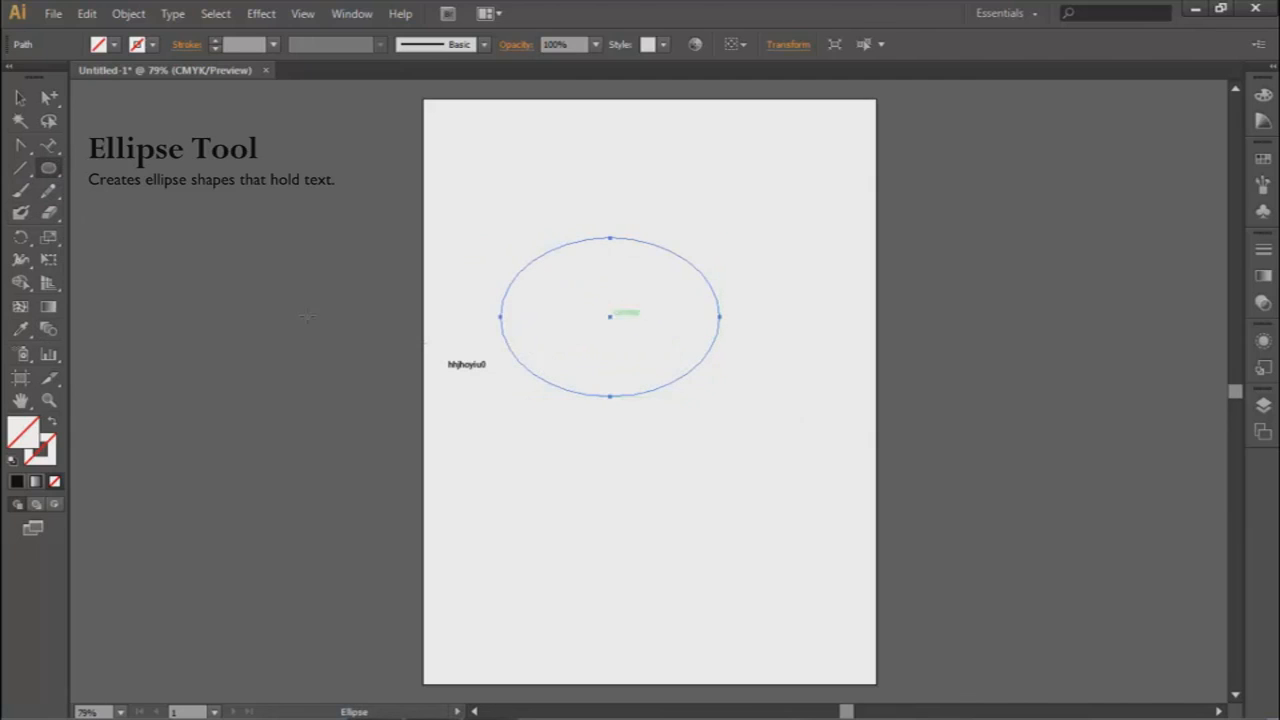
Draw a wide rectangle above the text, about twice as wide as it is tall
left_click_drag(50, 170, 92, 172)
left_click_drag(465, 189, 727, 321)
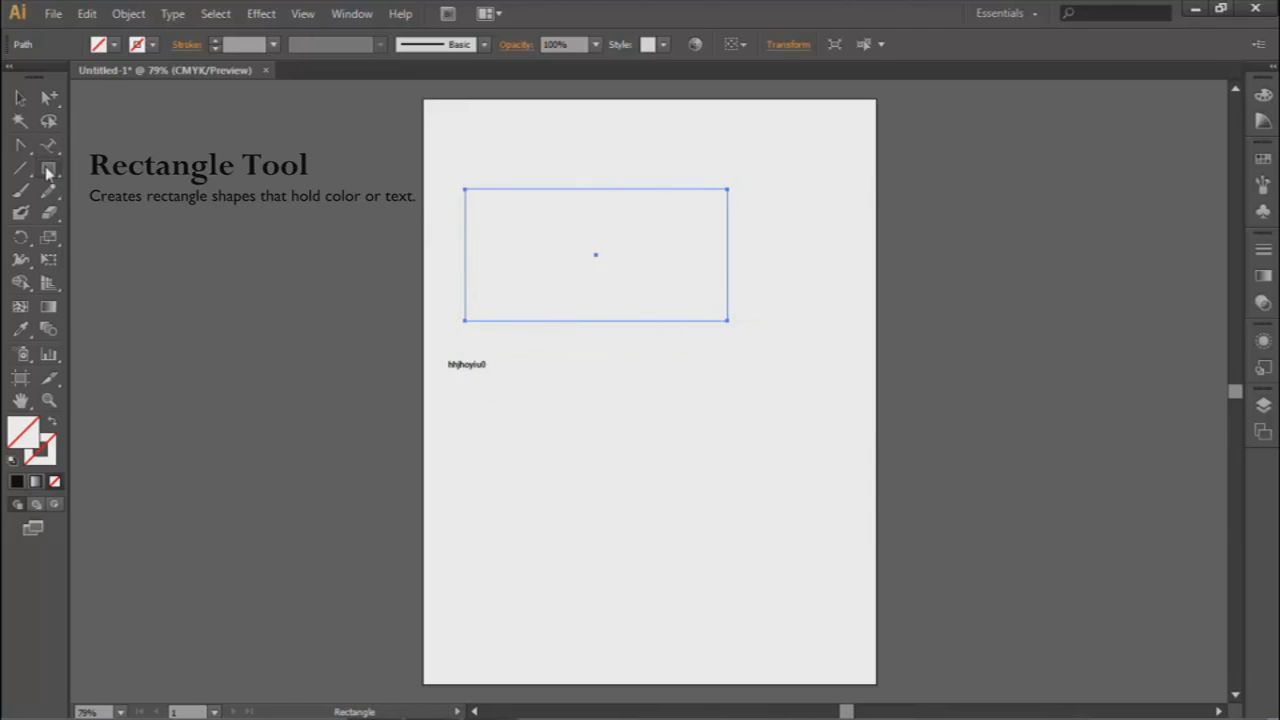
Draw a slightly rotated hexagon in the artboard's upper-left corner with the Polygon tool
left_click(50, 170)
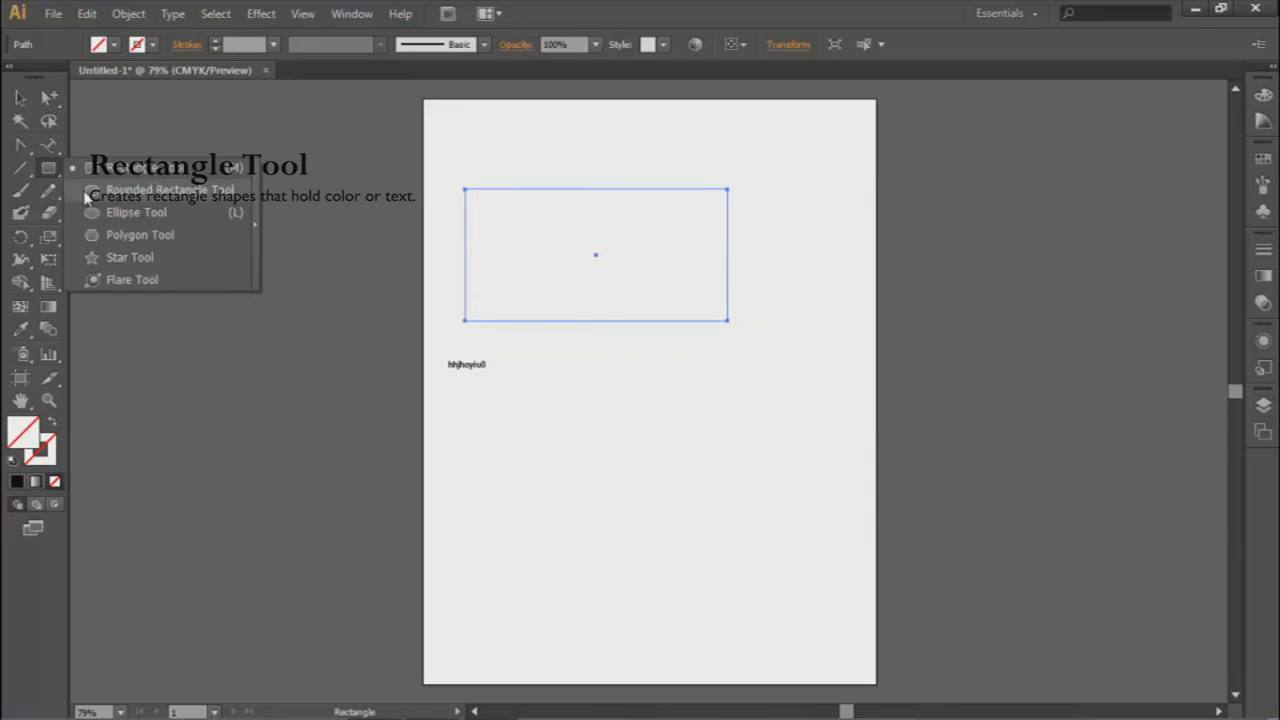
left_click(98, 234)
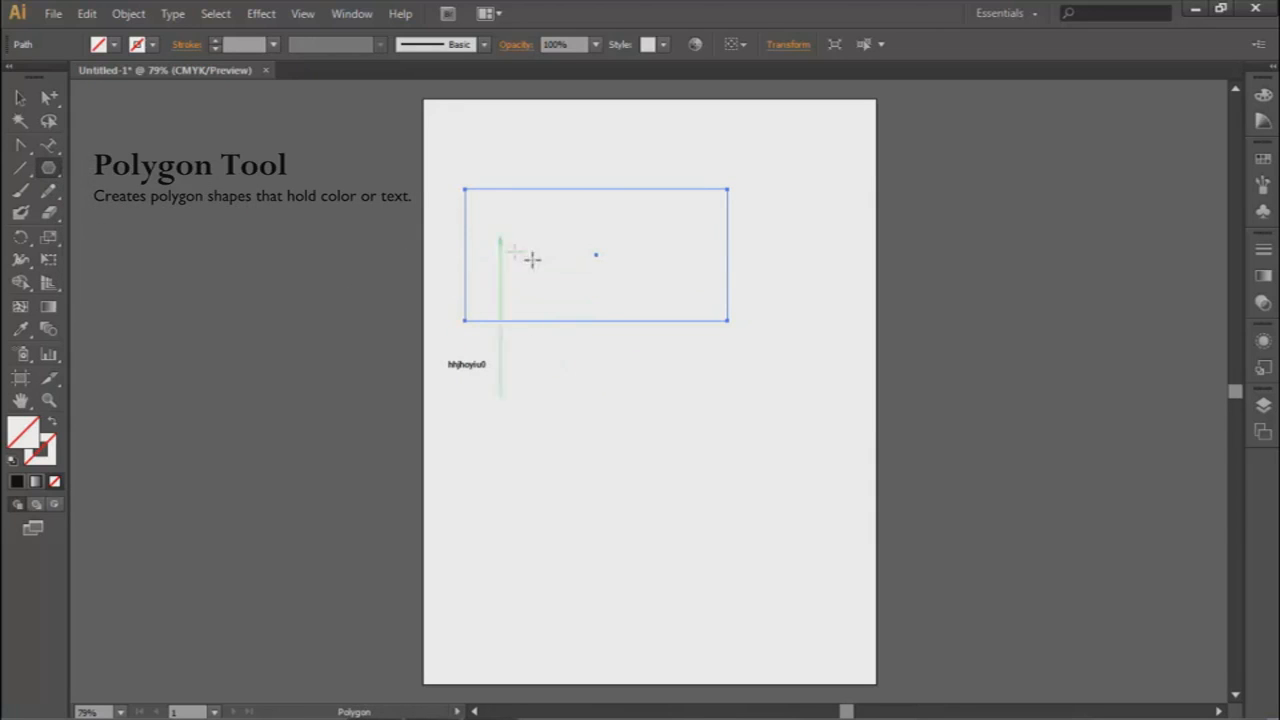
left_click_drag(499, 176, 522, 237)
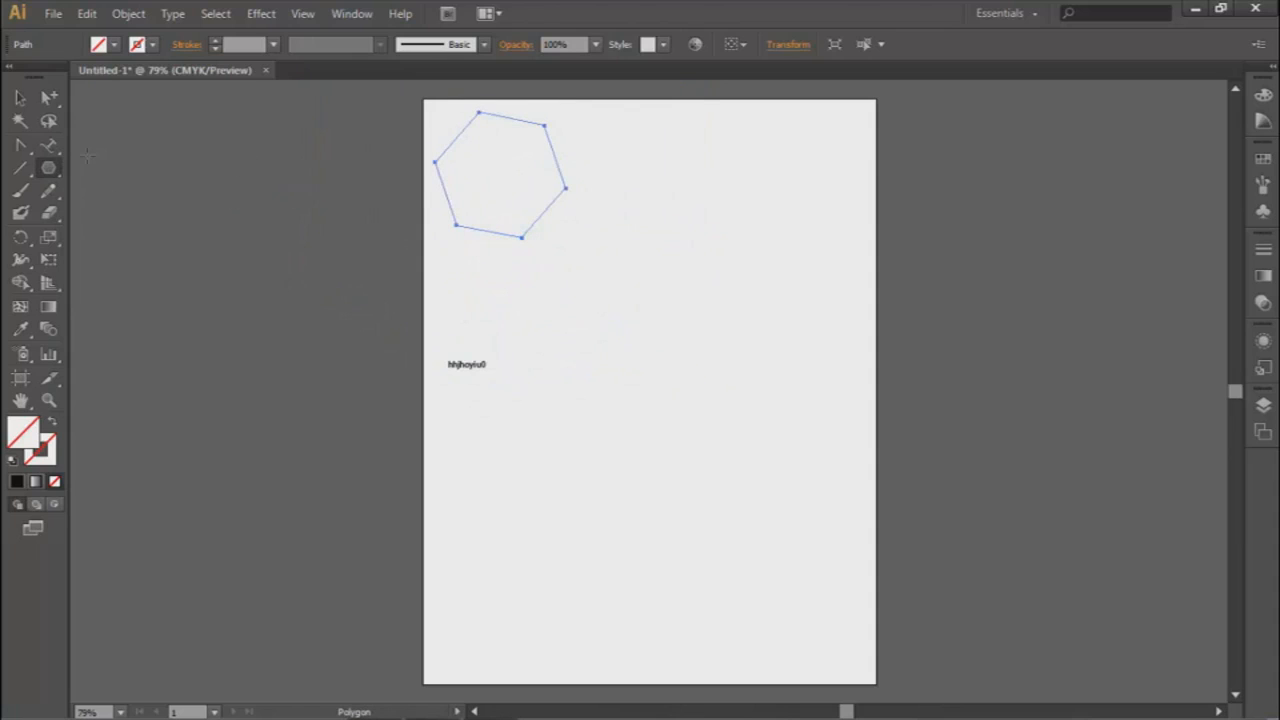
Paint two short wavy, roughly parallel strokes to the right of the text with the Paintbrush tool
left_click(59, 174)
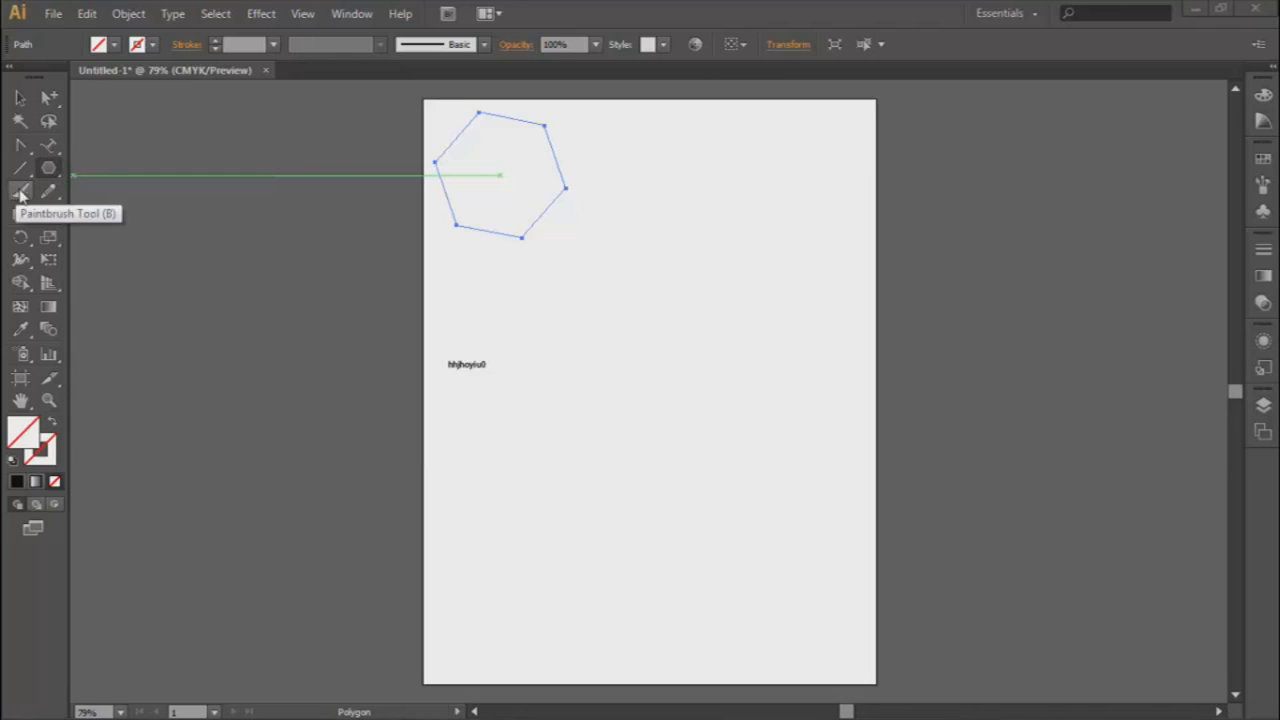
left_click(22, 193)
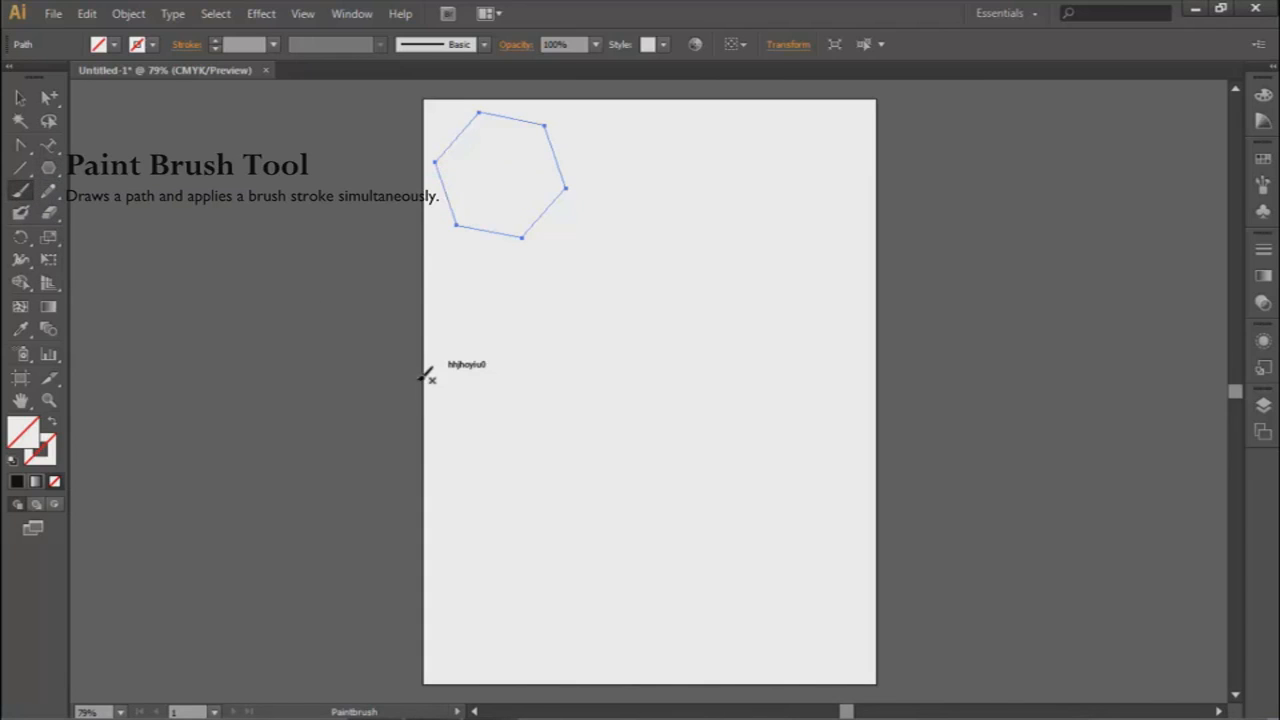
left_click_drag(519, 340, 606, 367)
mouse_move(533, 303)
left_mouse_down()
mouse_move(620, 331)
mouse_move(641, 324)
left_mouse_up()
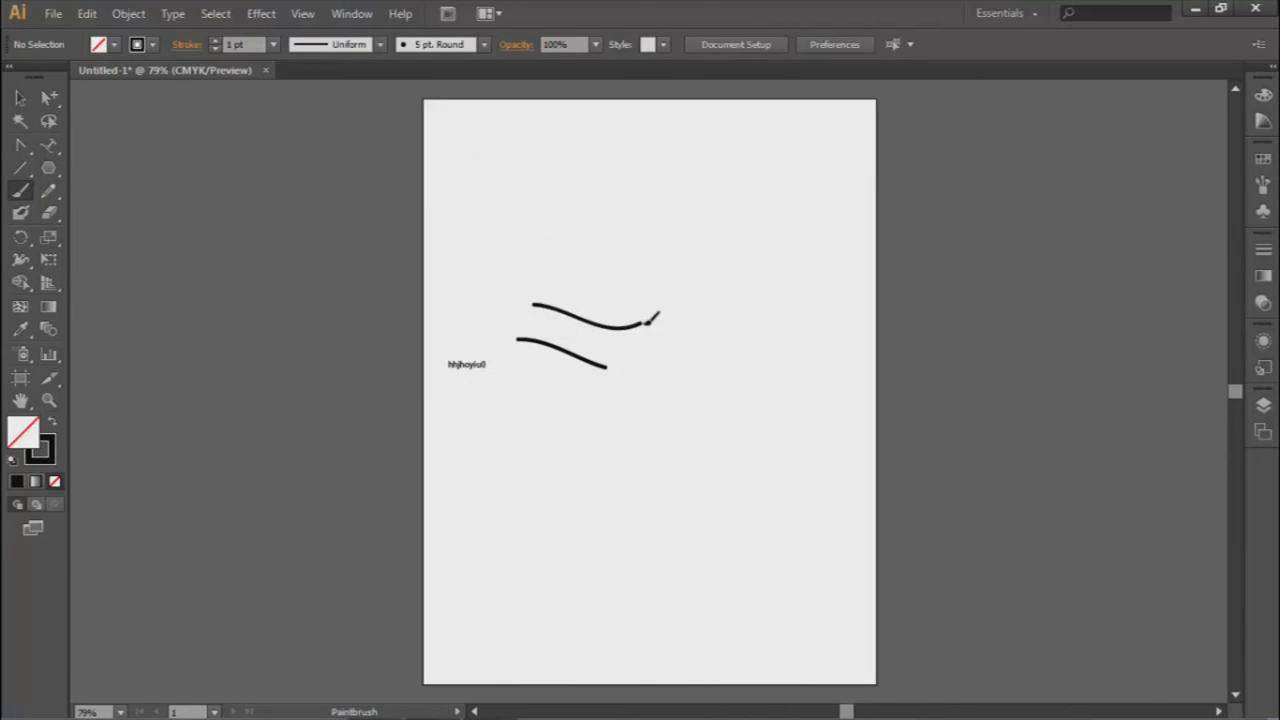
Draw two freehand lines sloping down to the right below the brush strokes with the Pencil tool, the lower one longer
left_click(48, 194)
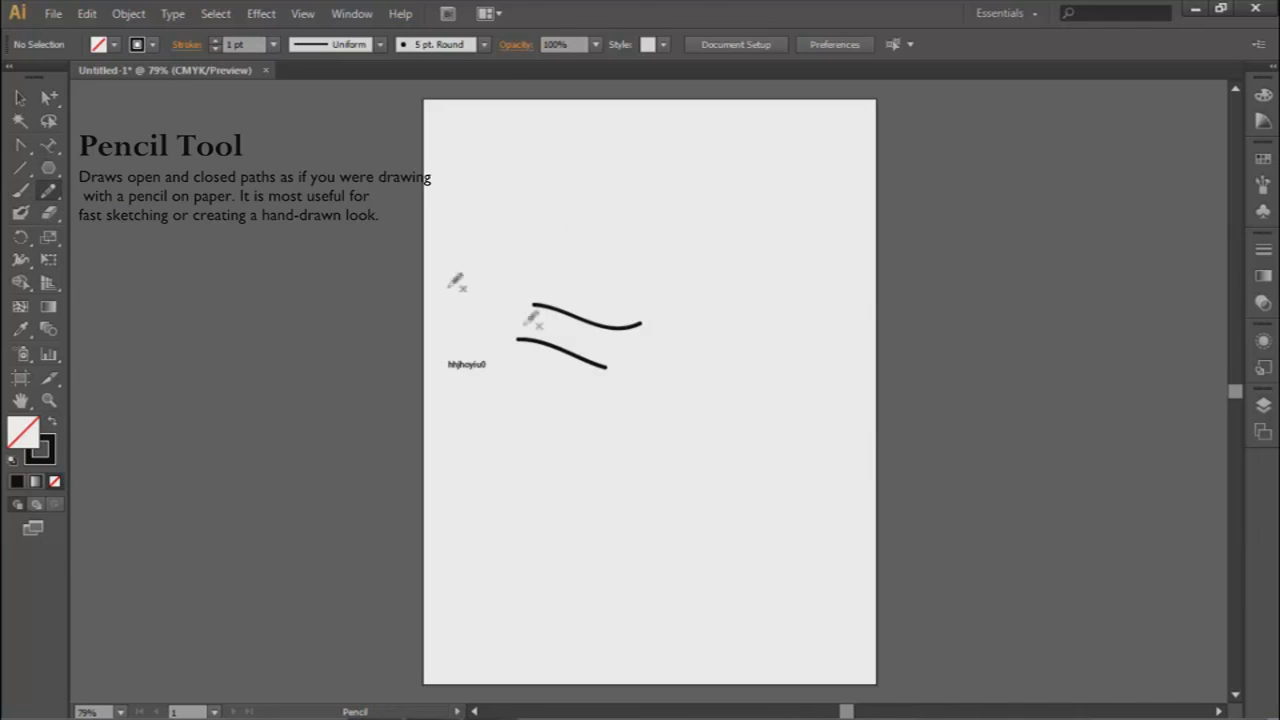
left_click_drag(578, 421, 684, 464)
left_click_drag(519, 449, 703, 525)
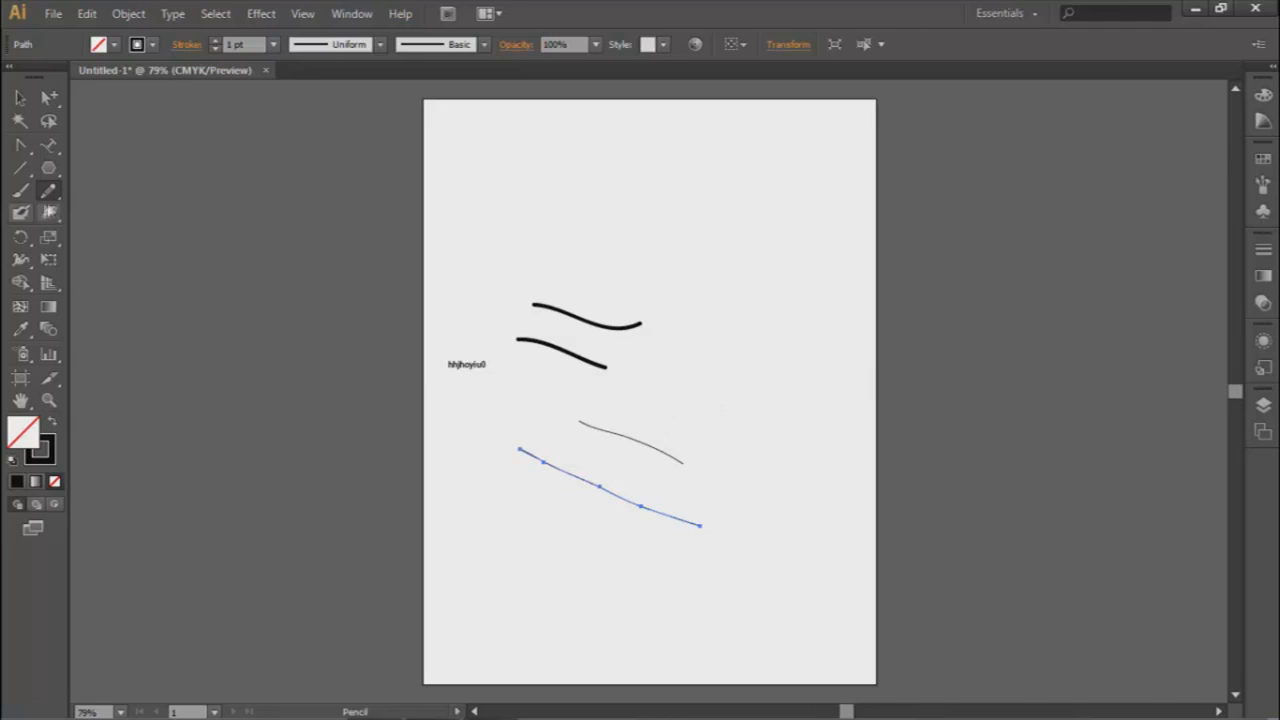
Smooth the lower-right part of the selected pencil line with the Smooth tool
left_click_drag(55, 201, 93, 216)
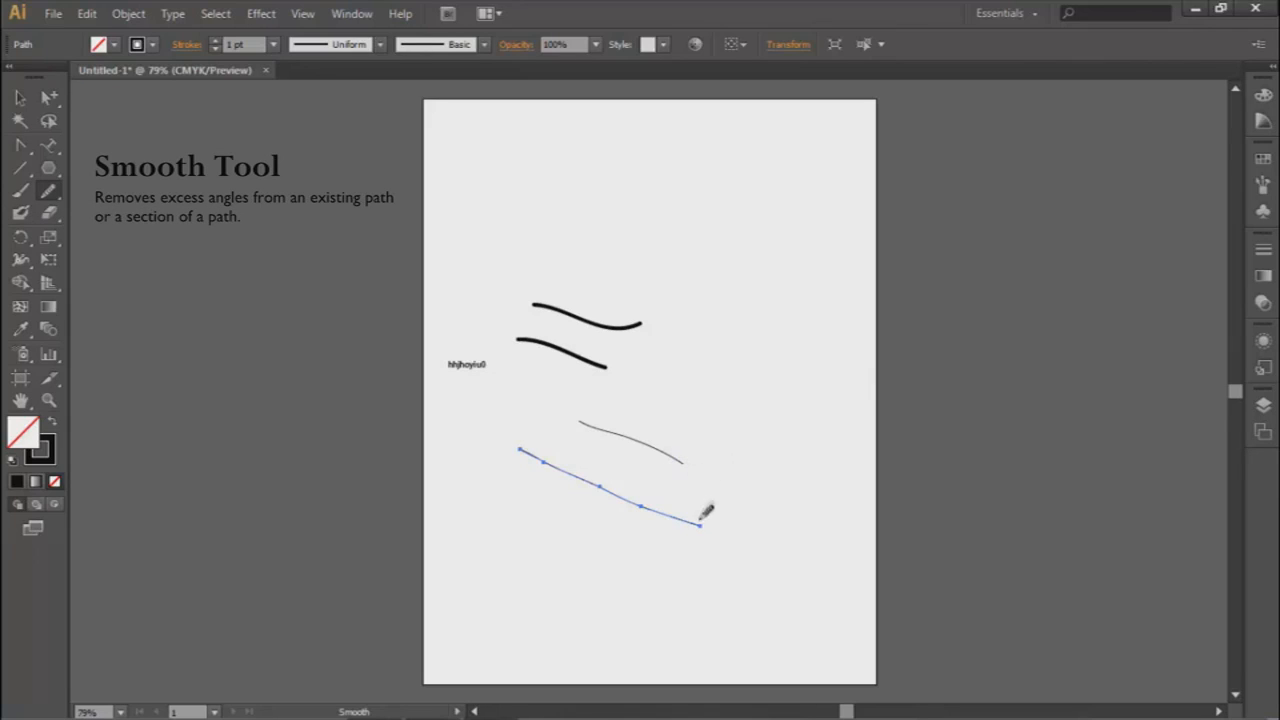
left_click_drag(700, 518, 610, 502)
left_click(52, 204)
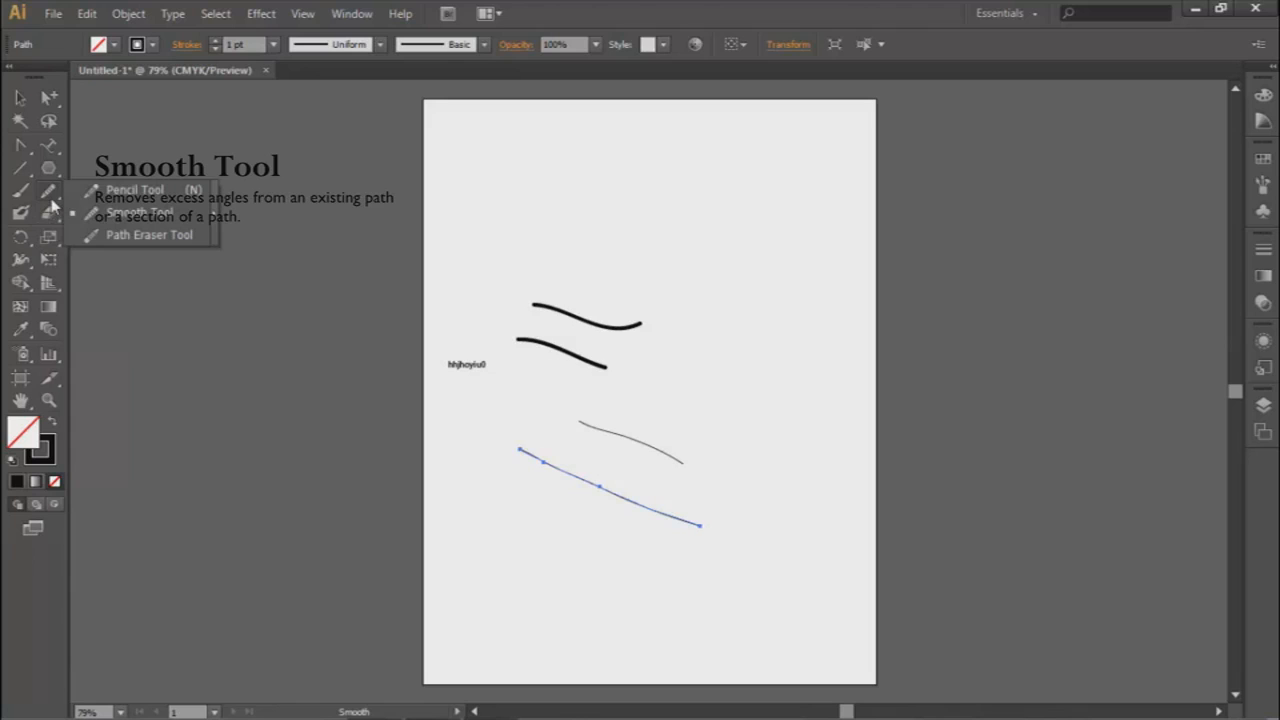
left_click(21, 237)
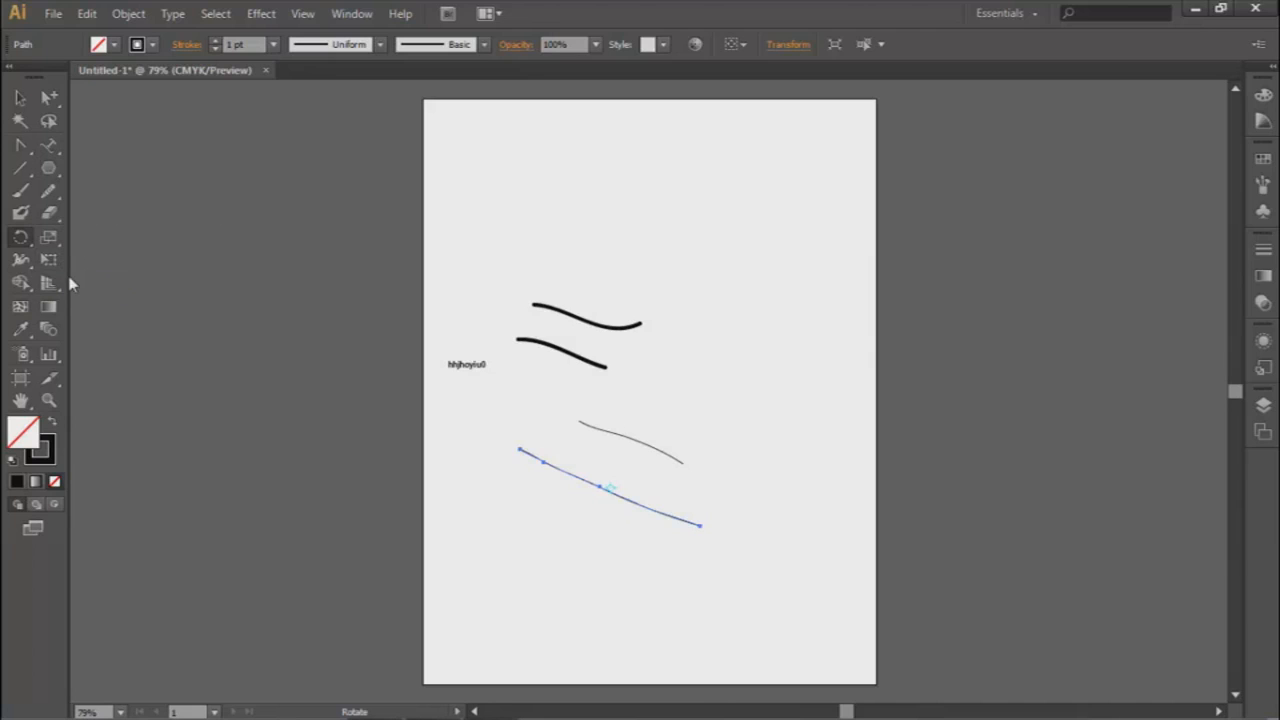
left_click(26, 243)
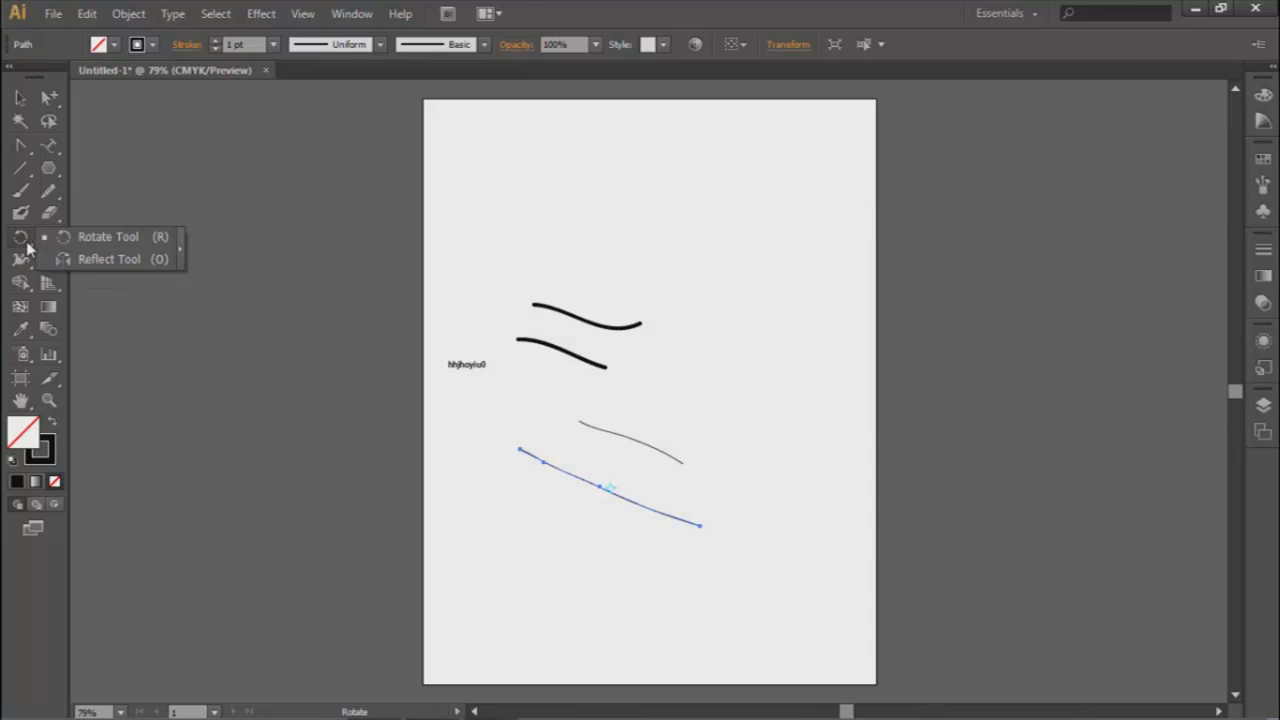
left_click(56, 164)
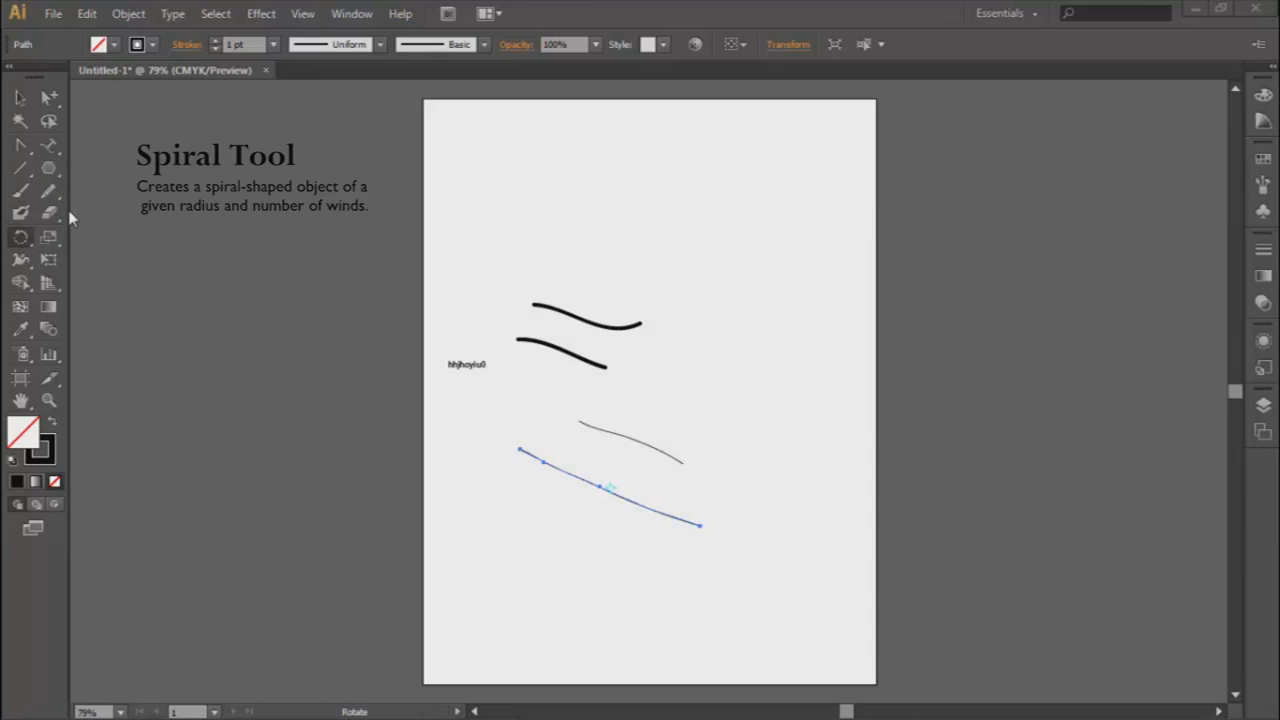
Draw a spiral just above the two brush strokes with the Spiral tool
left_click(22, 168)
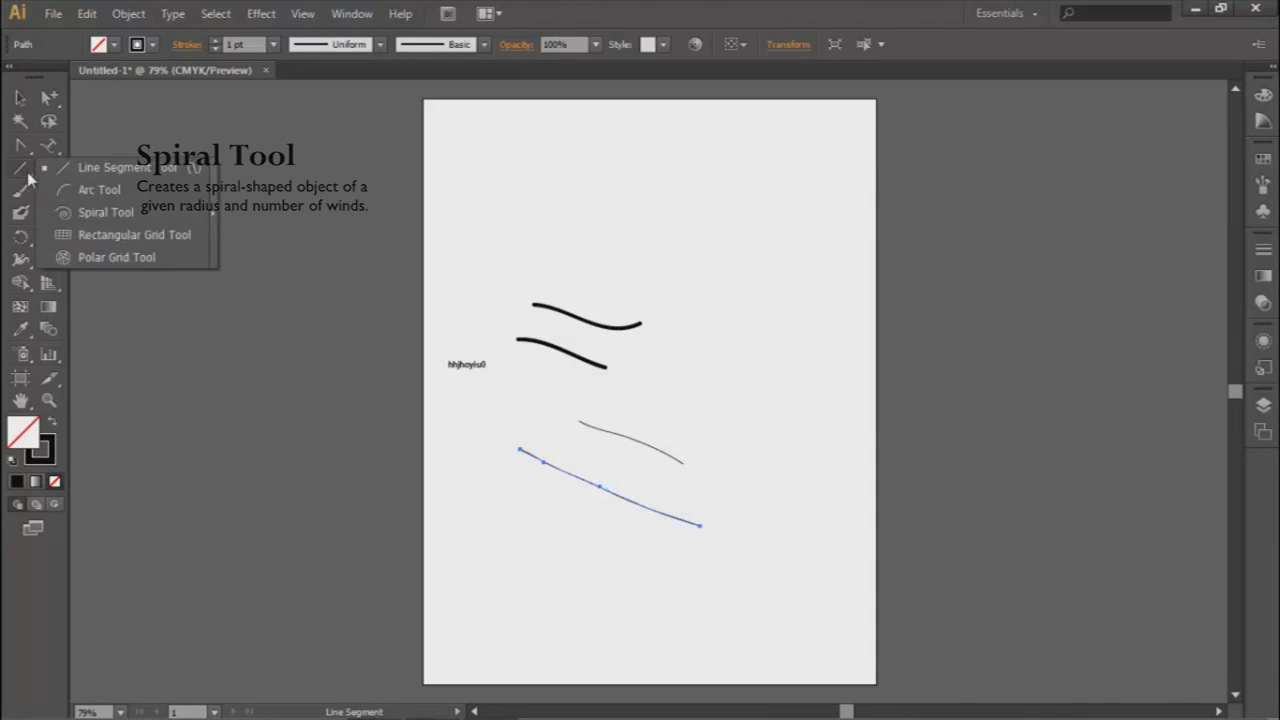
left_click(78, 211)
left_click_drag(592, 214, 648, 274)
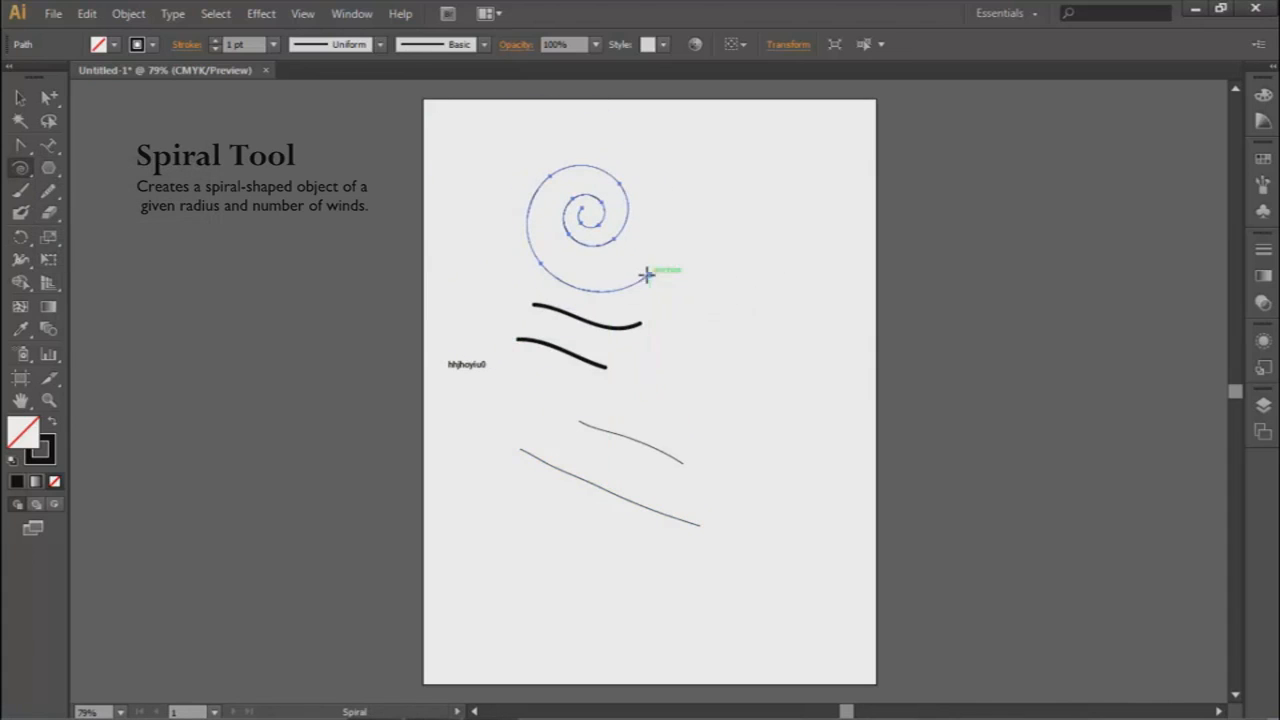
Draw a wide rectangular grid with six columns and six rows over the brush strokes, between the spiral and the pencil lines
left_click(21, 168)
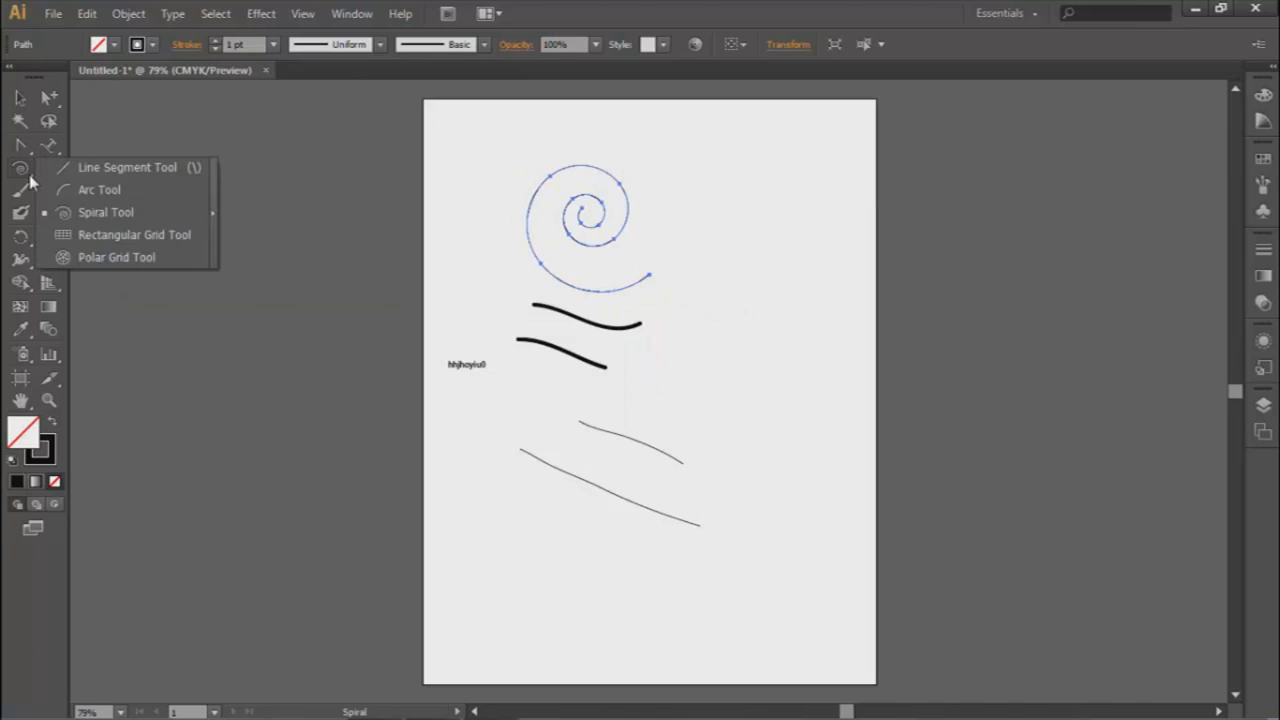
left_click(120, 234)
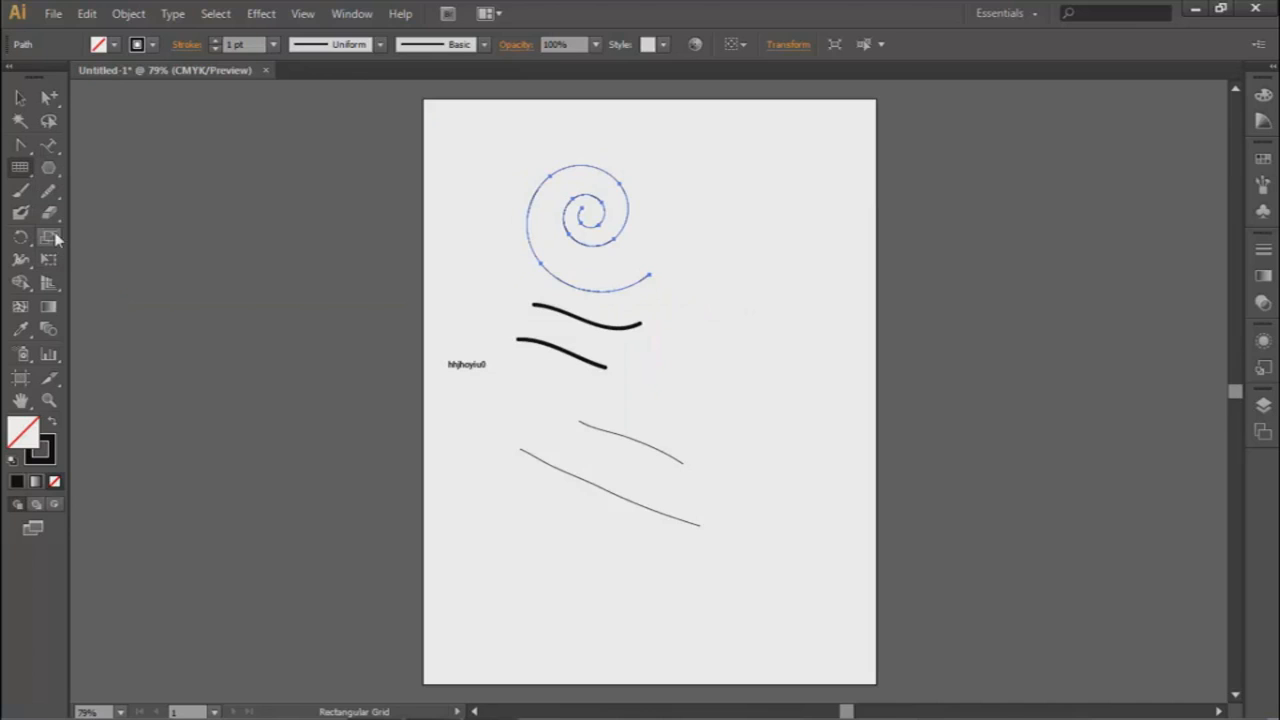
left_click_drag(522, 307, 808, 404)
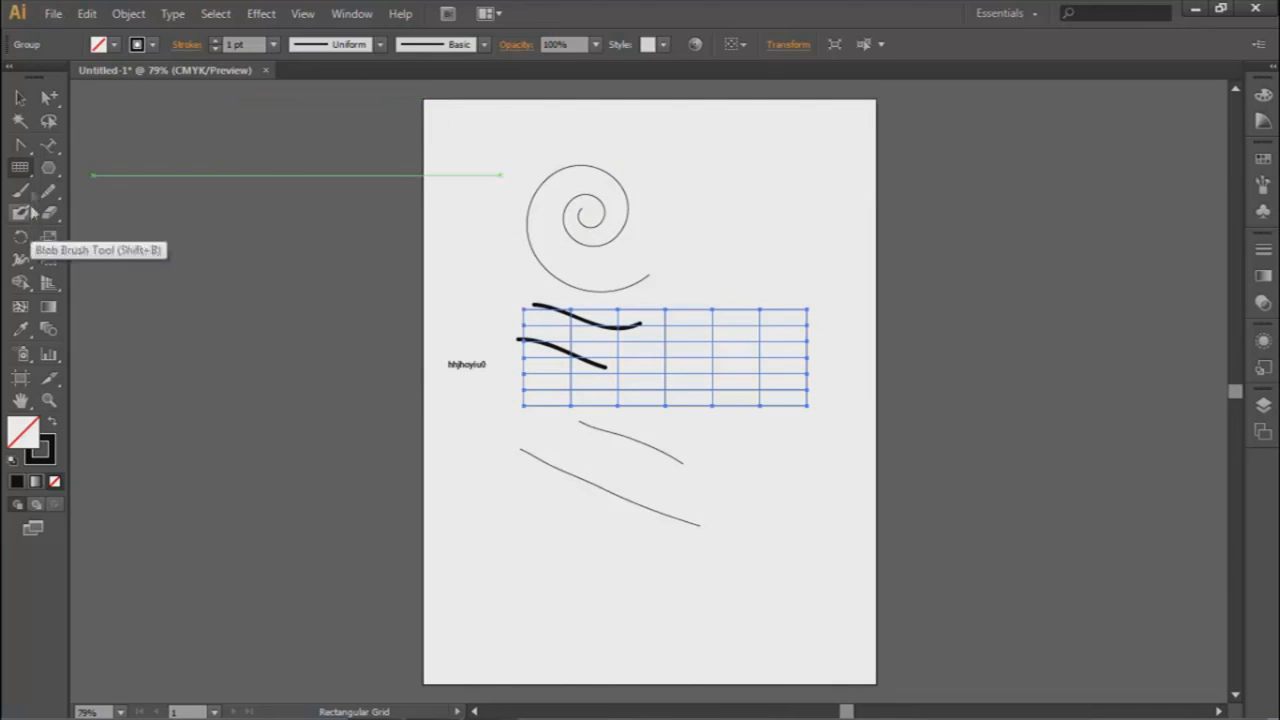
Draw a wide elliptical polar grid below the left part of the lower pencil line
left_click(22, 168)
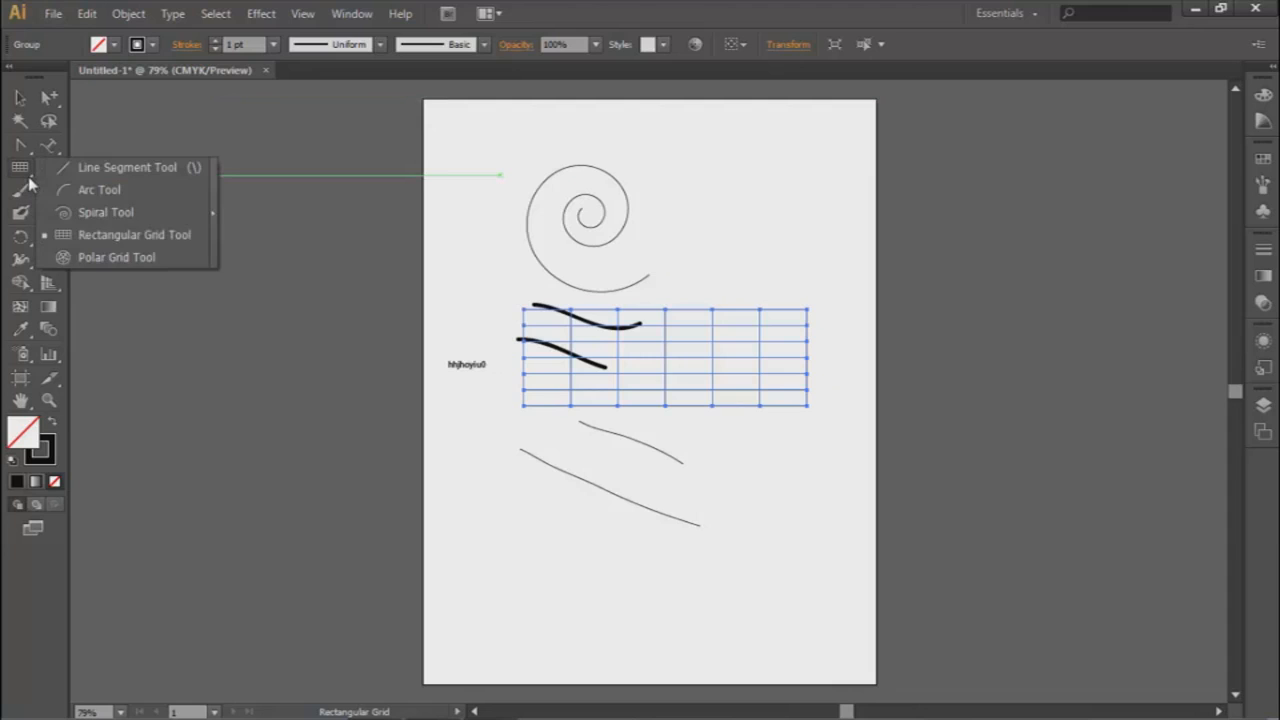
left_click(98, 258)
left_click_drag(491, 491, 650, 580)
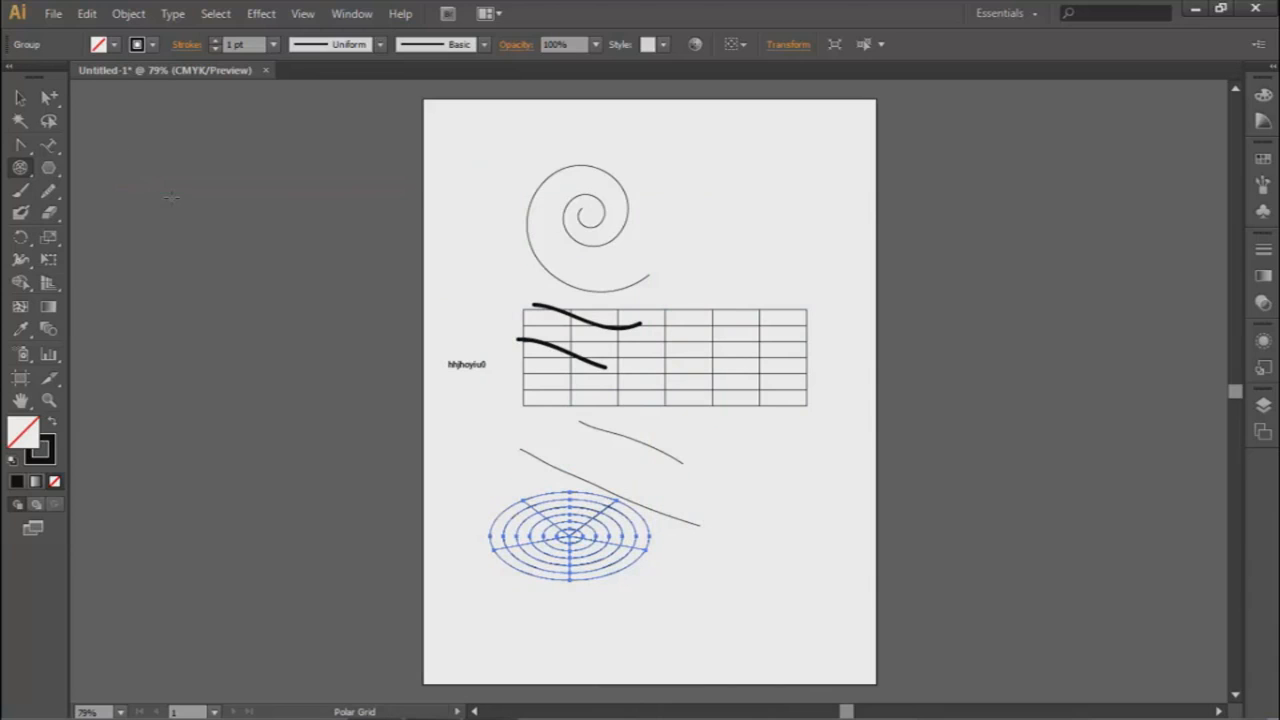
Draw a five-pointed star in the artboard's upper-right area, to the right of the spiral
left_click(59, 177)
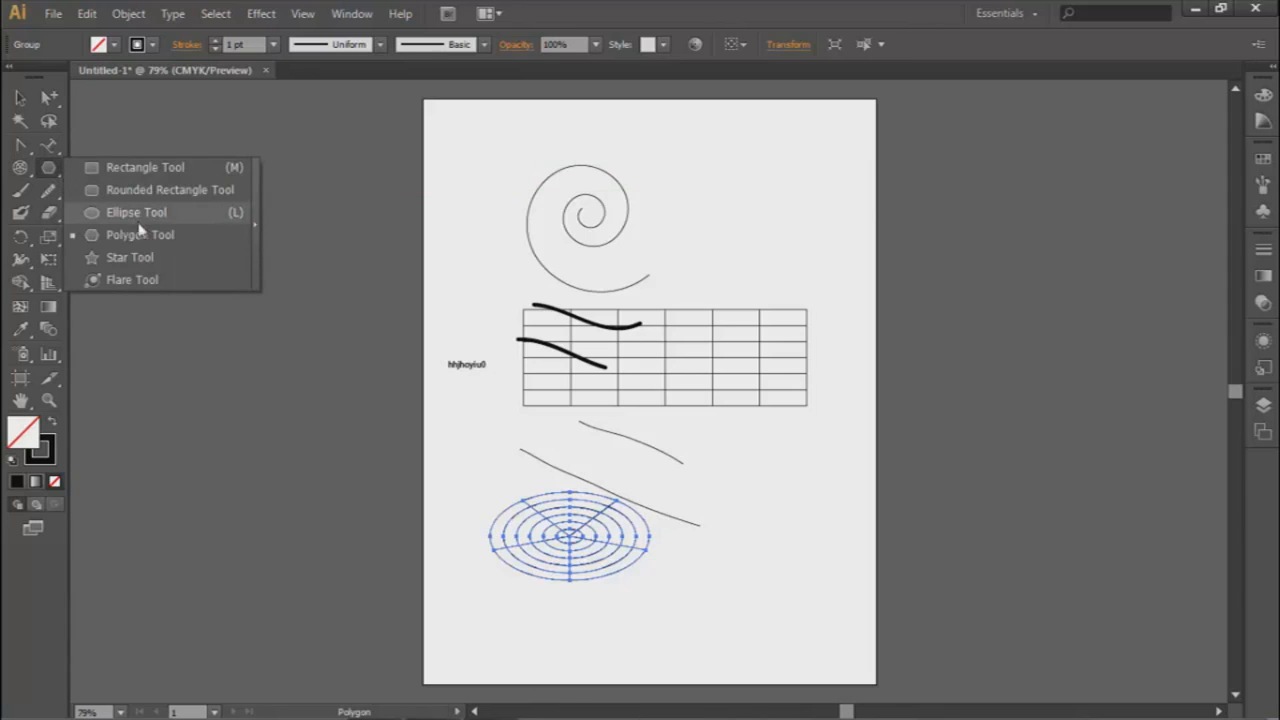
left_click(127, 258)
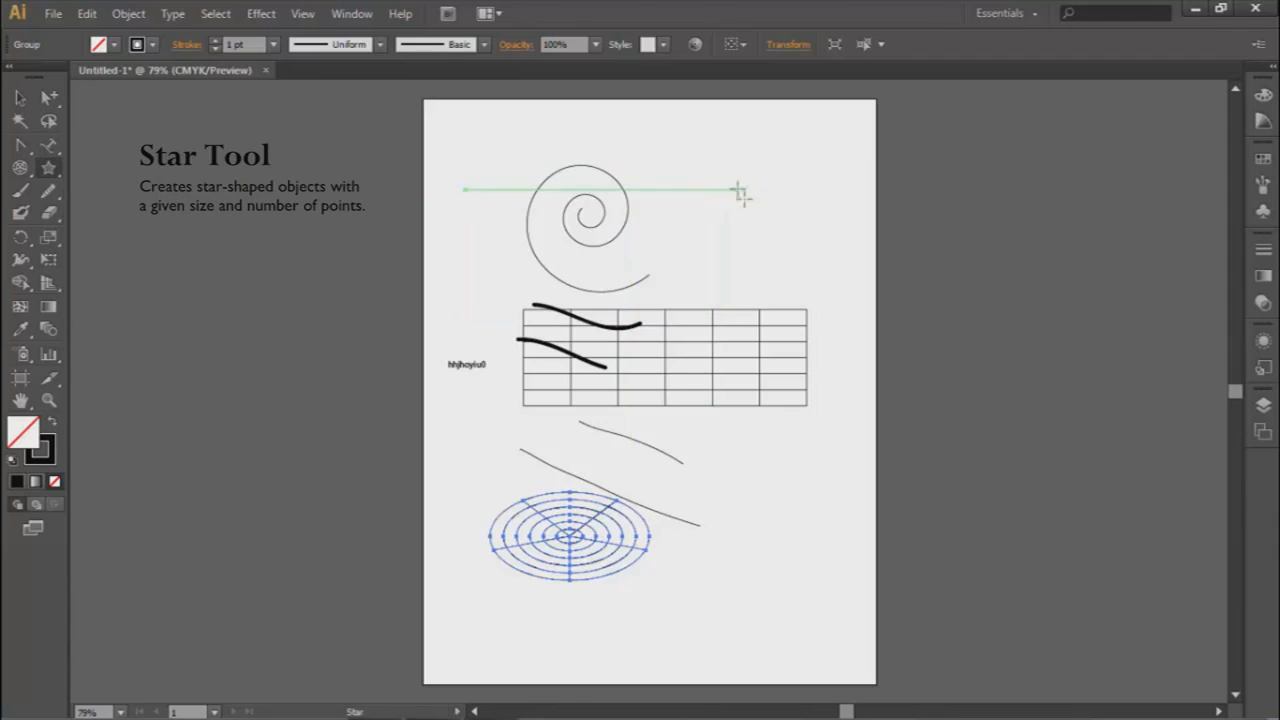
left_click_drag(737, 188, 768, 237)
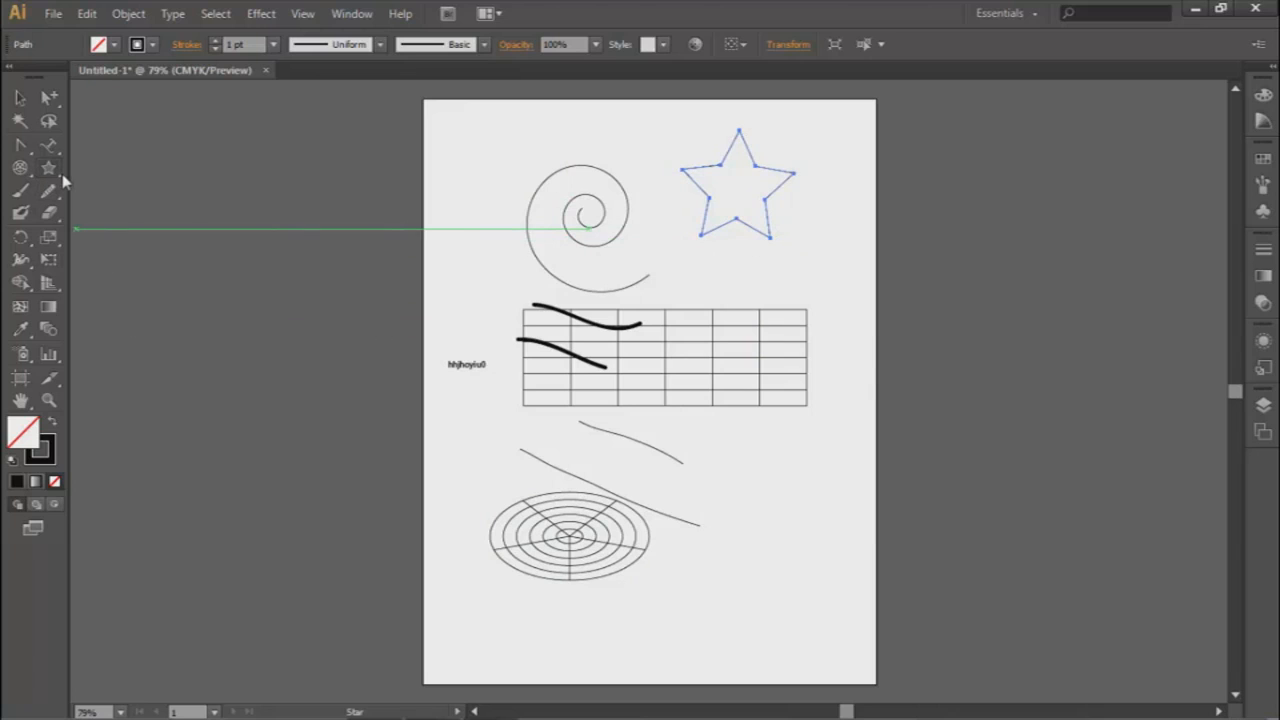
Draw a flare about 211 pt wide over the right end of the upper pencil line, overlapping the rectangular grid's bottom edge
left_click_drag(58, 176, 130, 278)
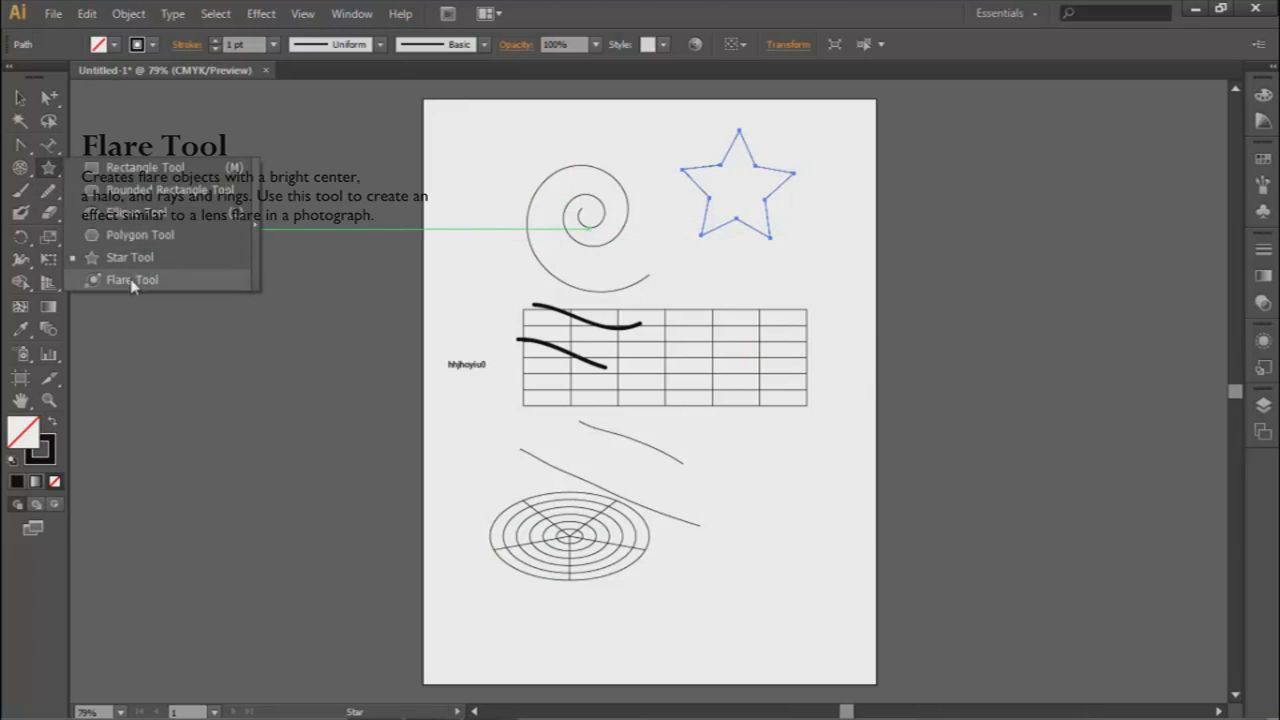
mouse_move(700, 441)
left_mouse_down()
mouse_move(763, 486)
mouse_move(686, 449)
left_mouse_up()
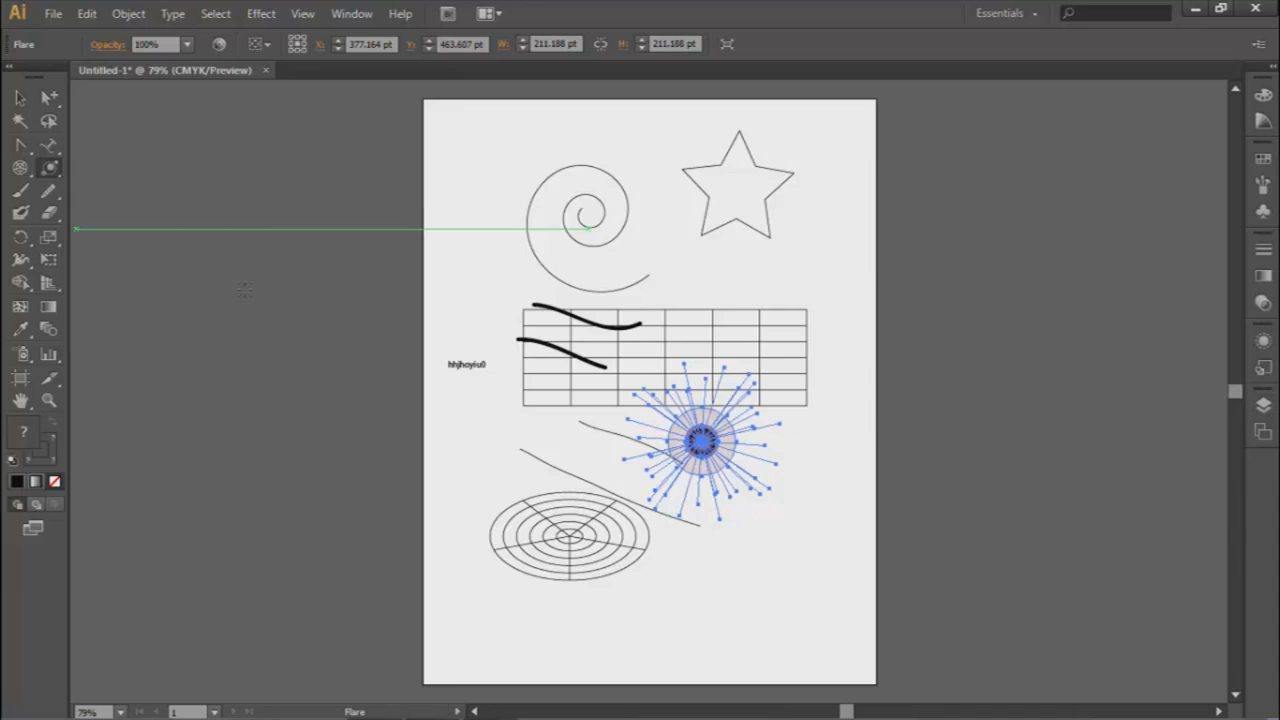
Try to erase part of the lower pencil line with the Eraser tool while the flare is selected
left_click(57, 220)
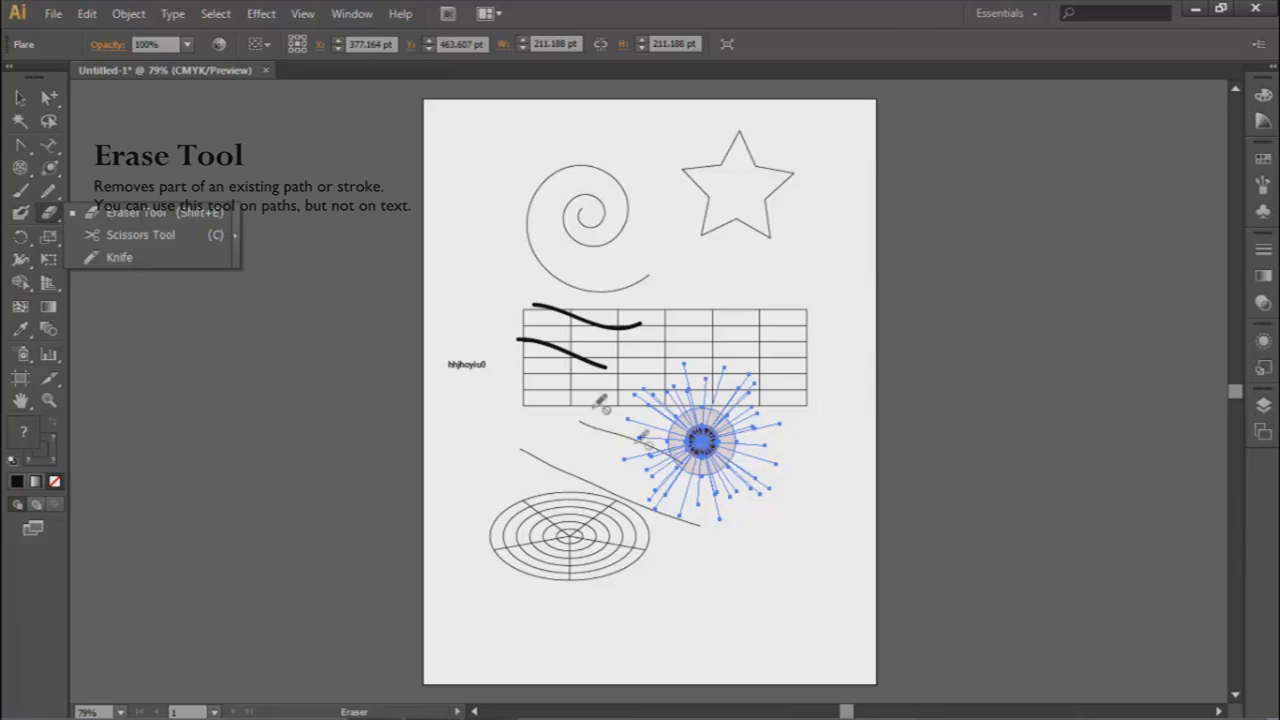
left_click(634, 505)
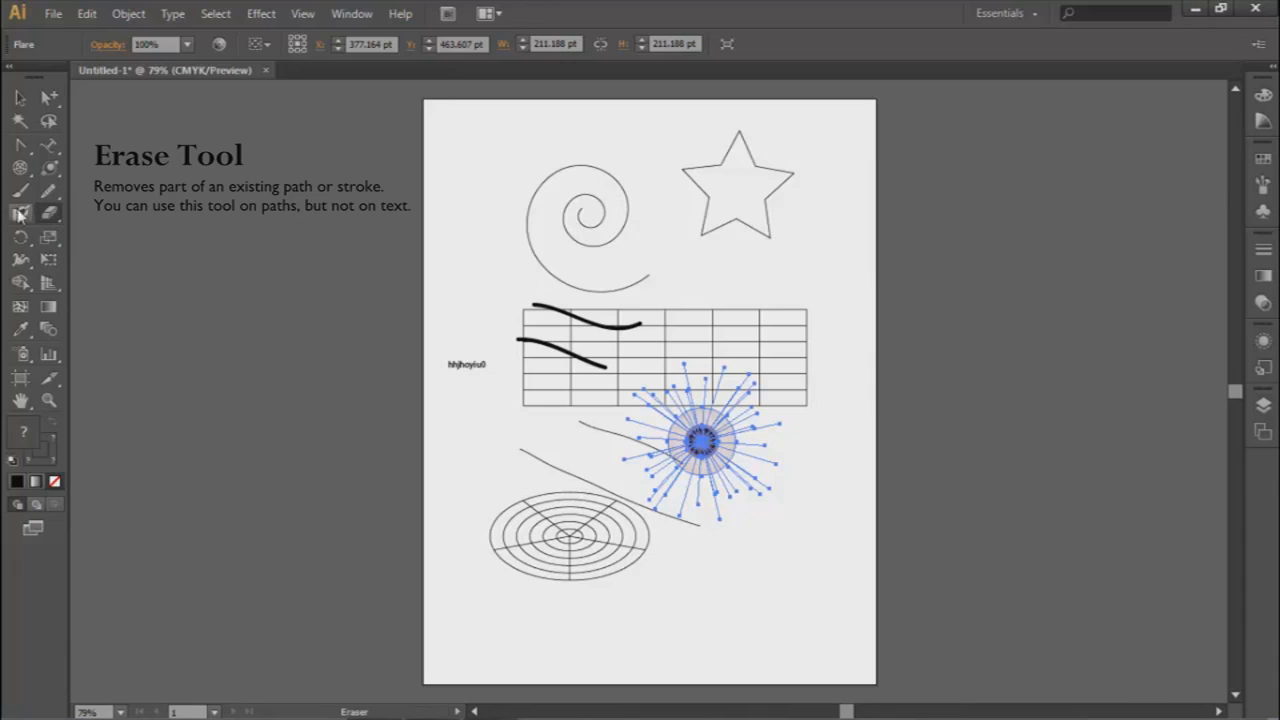
left_click_drag(50, 213, 103, 214)
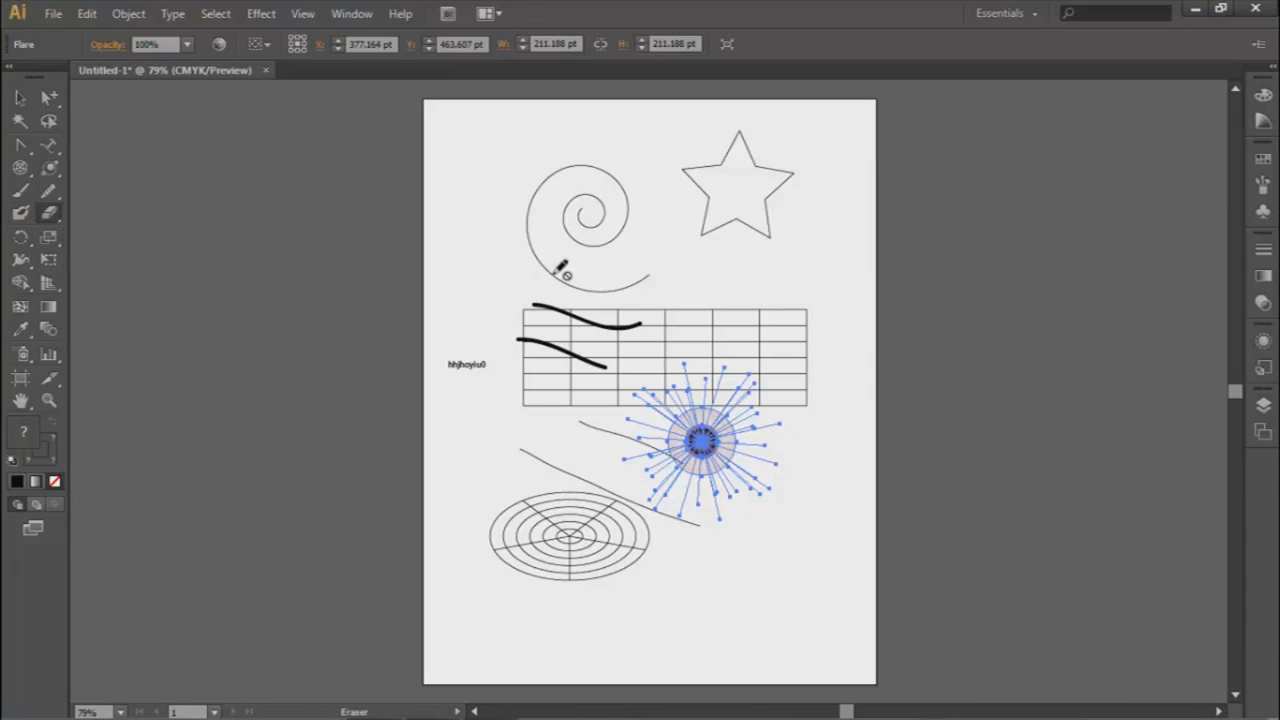
Rotate the selected flare about its own center with the Rotate tool
left_click(27, 243)
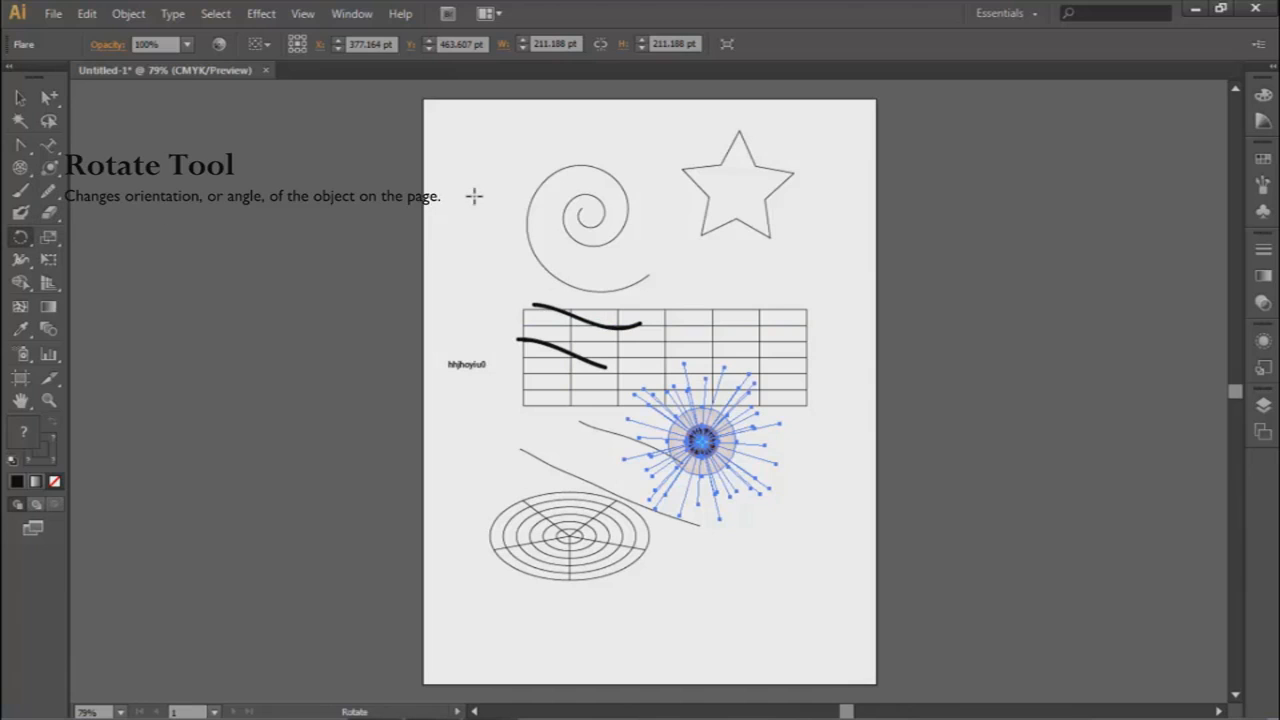
left_click_drag(474, 196, 720, 249)
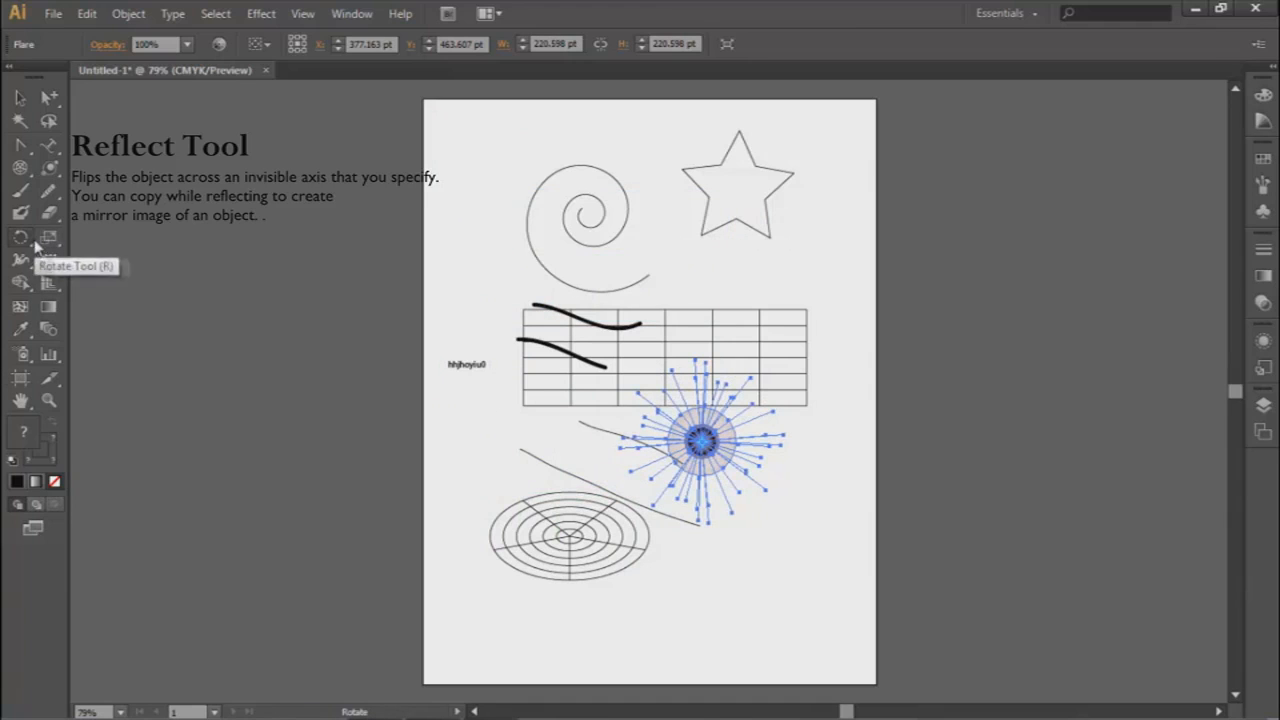
Reflect the flare about its center and again about a reference point set at the spiral's left edge
left_click_drag(33, 244, 55, 254)
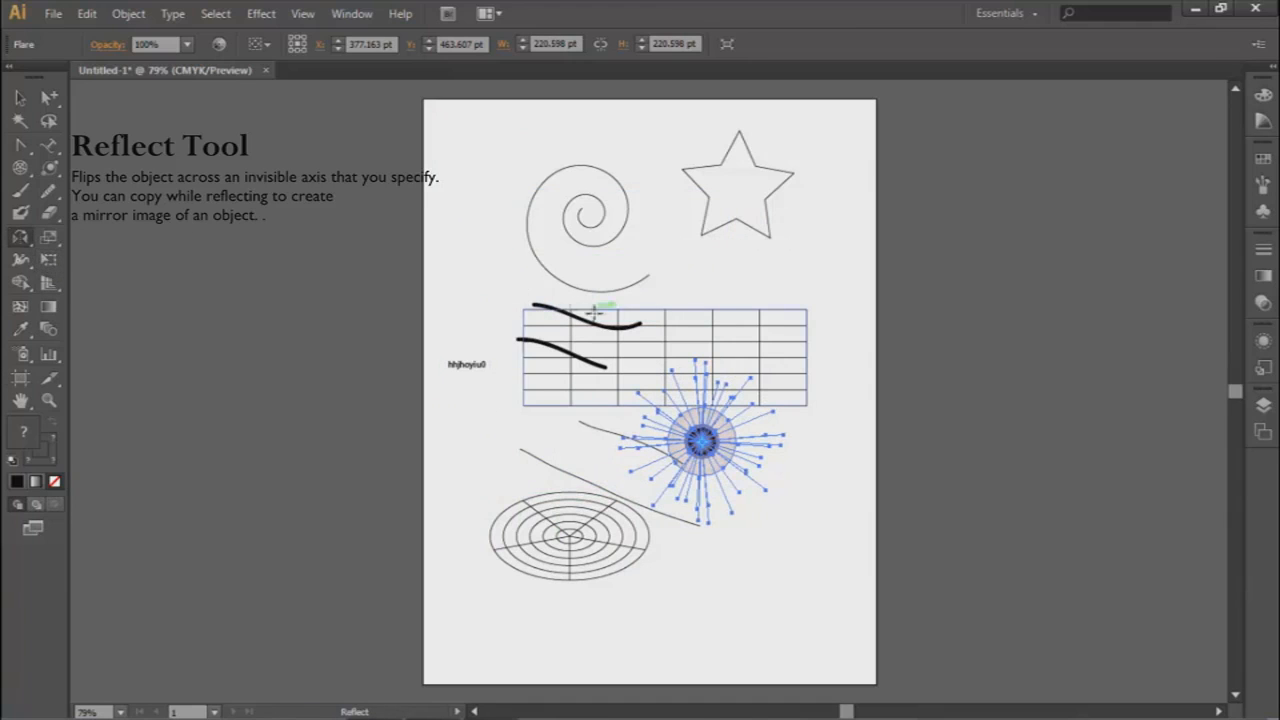
left_click_drag(600, 318, 540, 258)
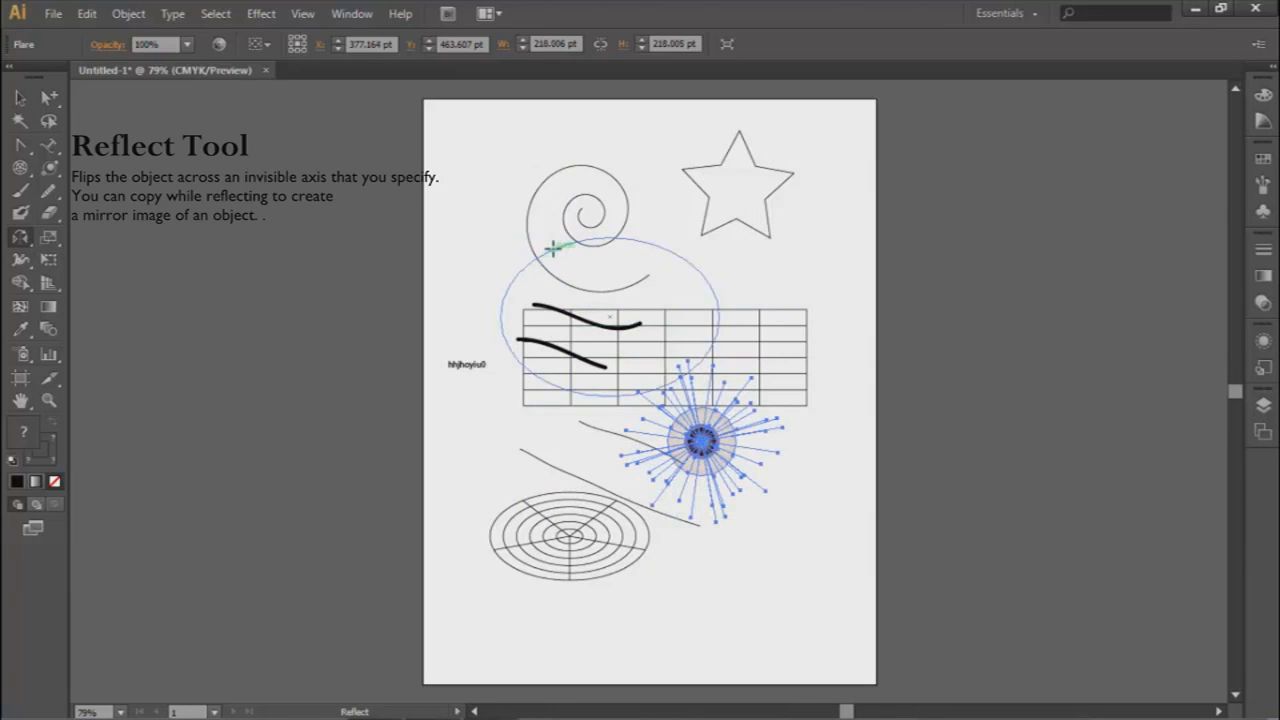
left_click(538, 211)
left_click_drag(577, 234, 646, 247)
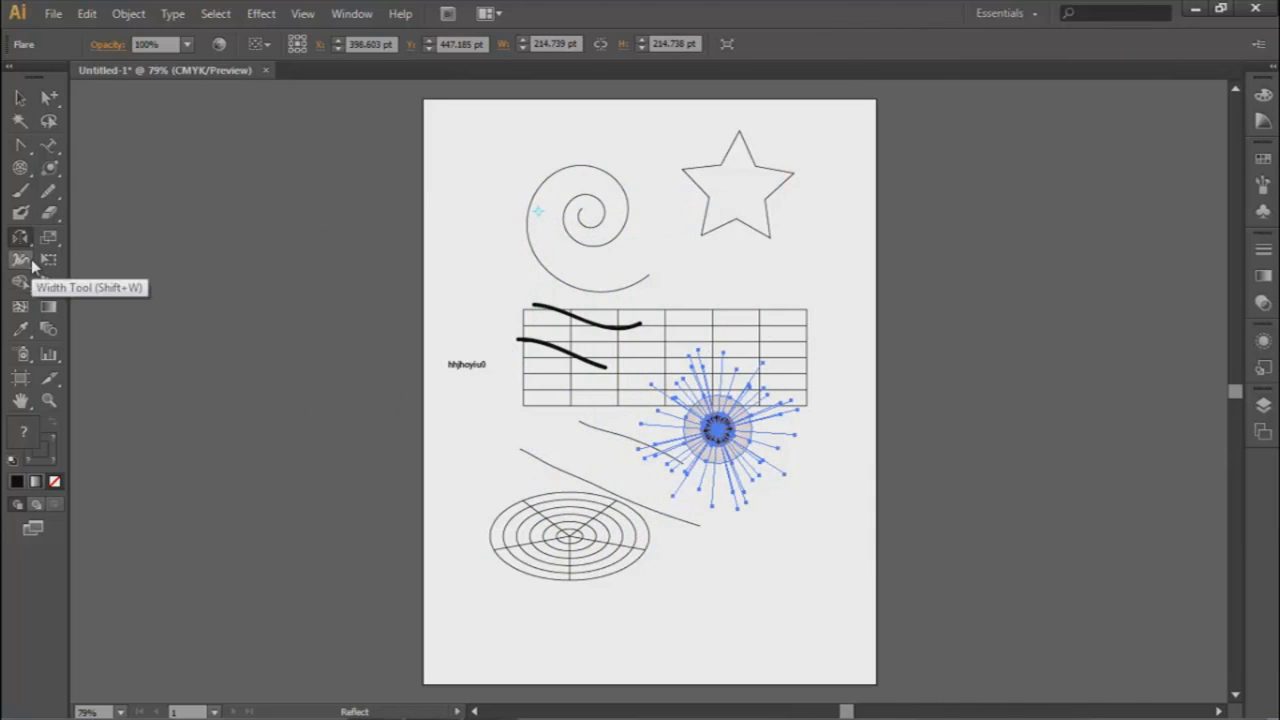
Scale the flare freehand about the spiral's inner end, stretching it horizontally far beyond the artboard
left_click(52, 238)
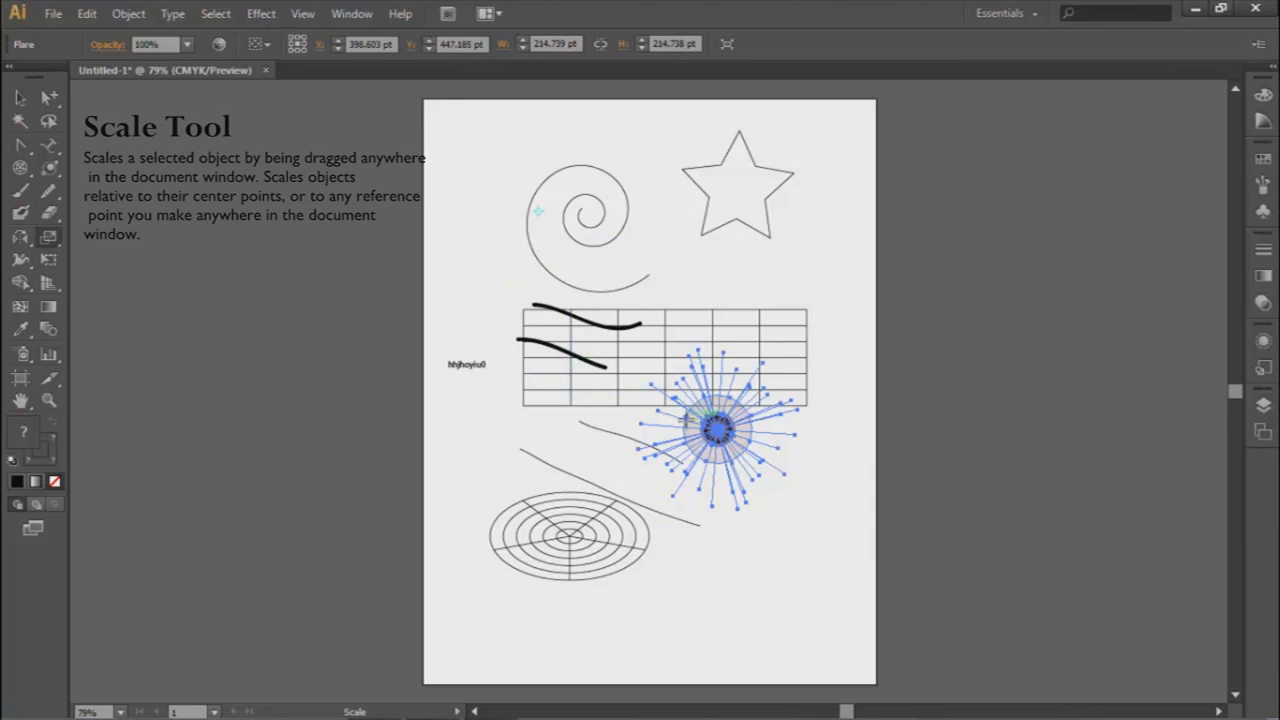
left_click_drag(577, 208, 725, 204)
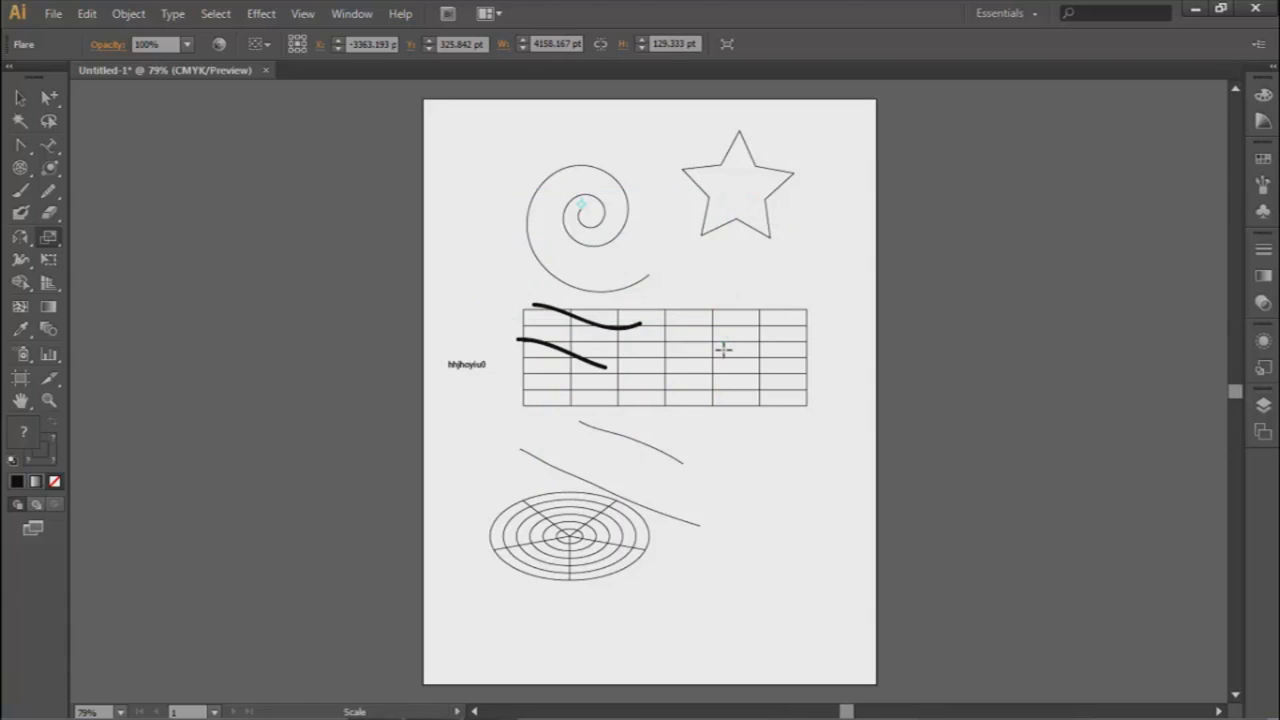
left_click_drag(722, 355, 766, 379)
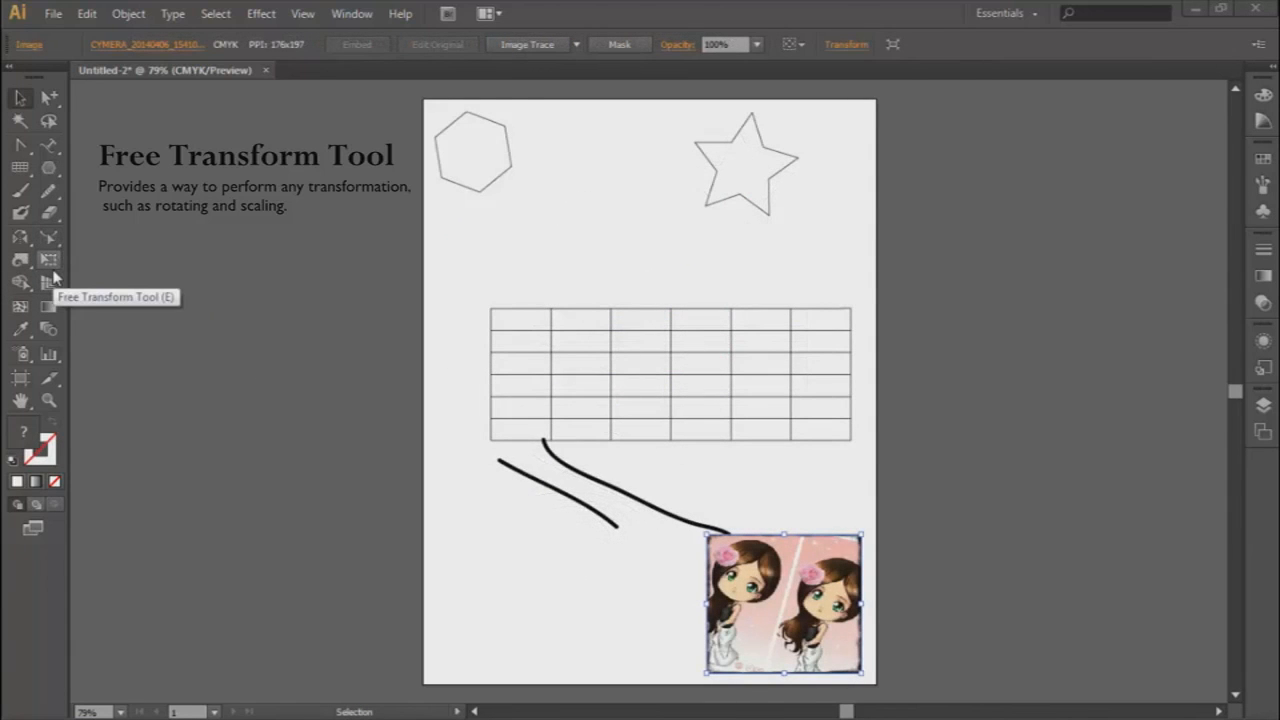
Widen the placed image toward the left and rotate it clockwise by about 26 degrees with the Free Transform tool
left_click(49, 261)
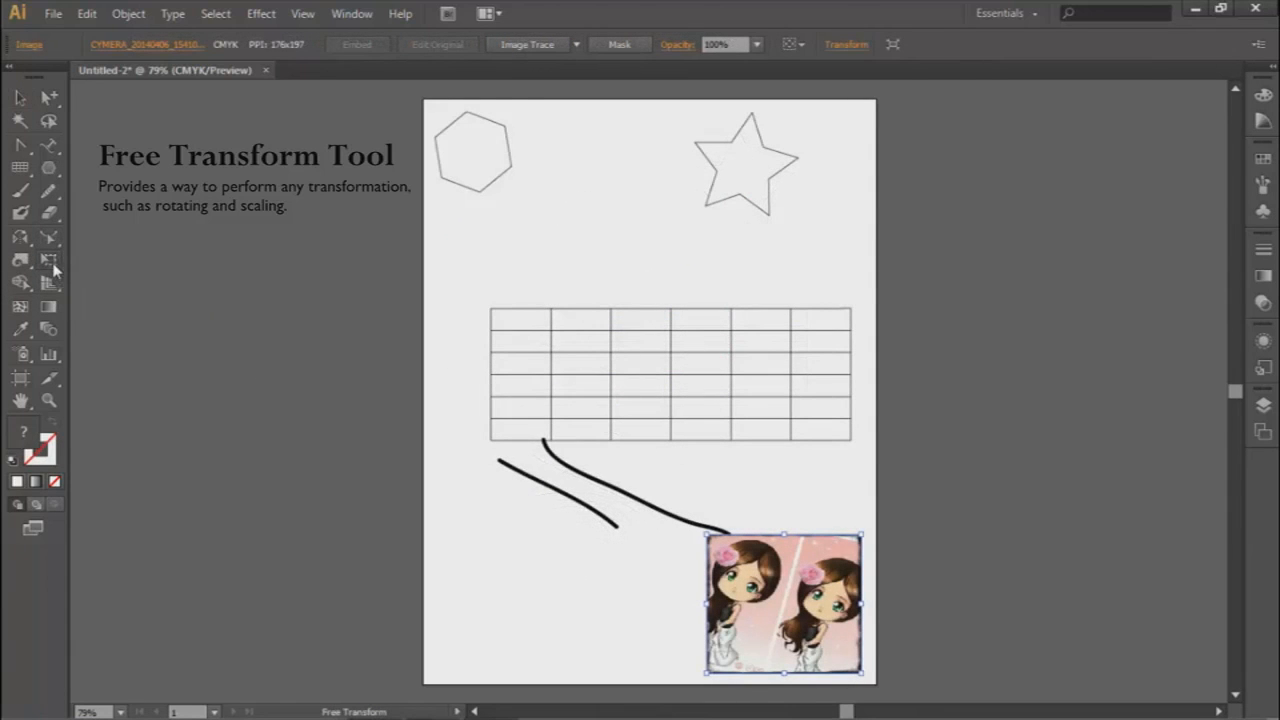
left_click_drag(707, 536, 650, 536)
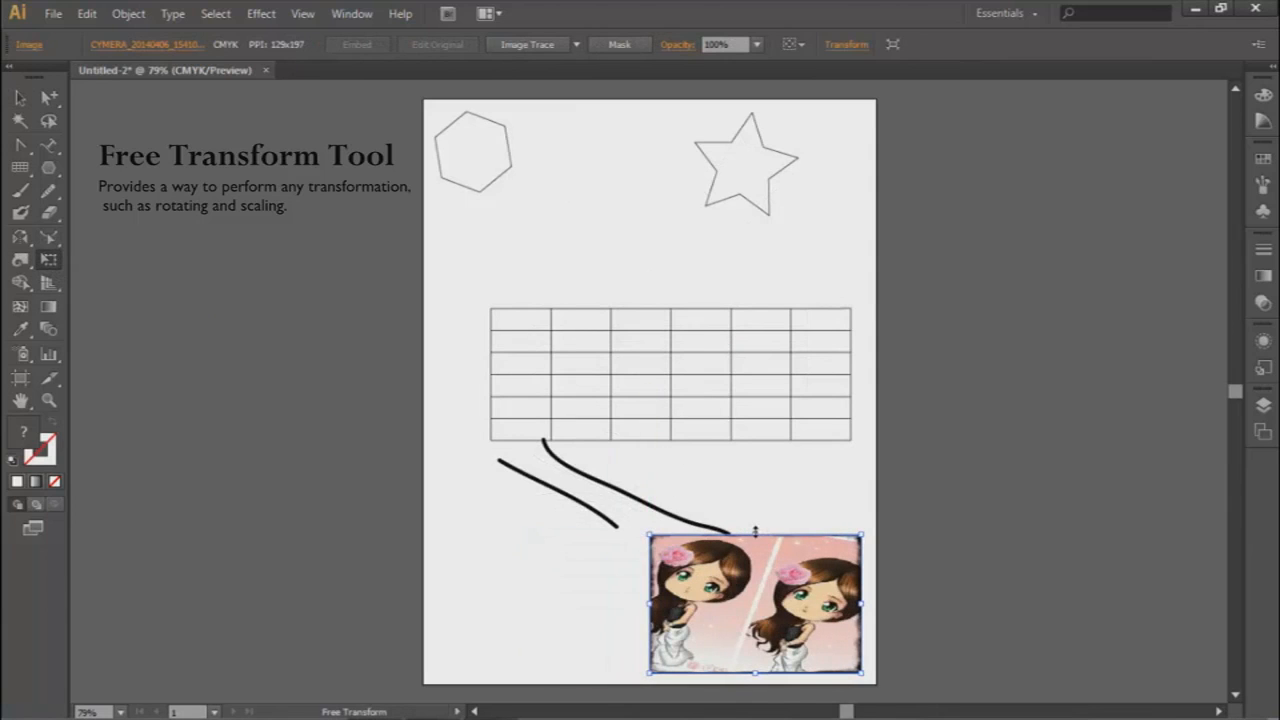
left_click_drag(760, 533, 786, 552)
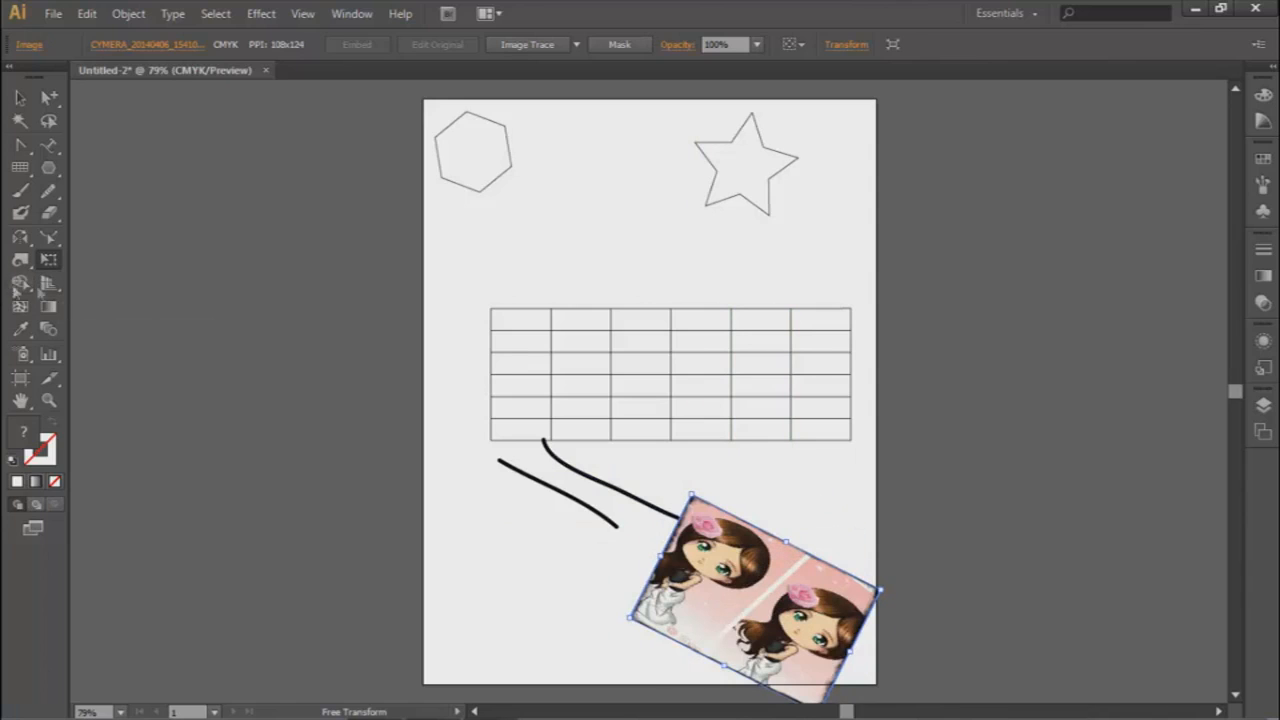
Activate the Gradient tool with the rotated image selected
left_click(53, 313)
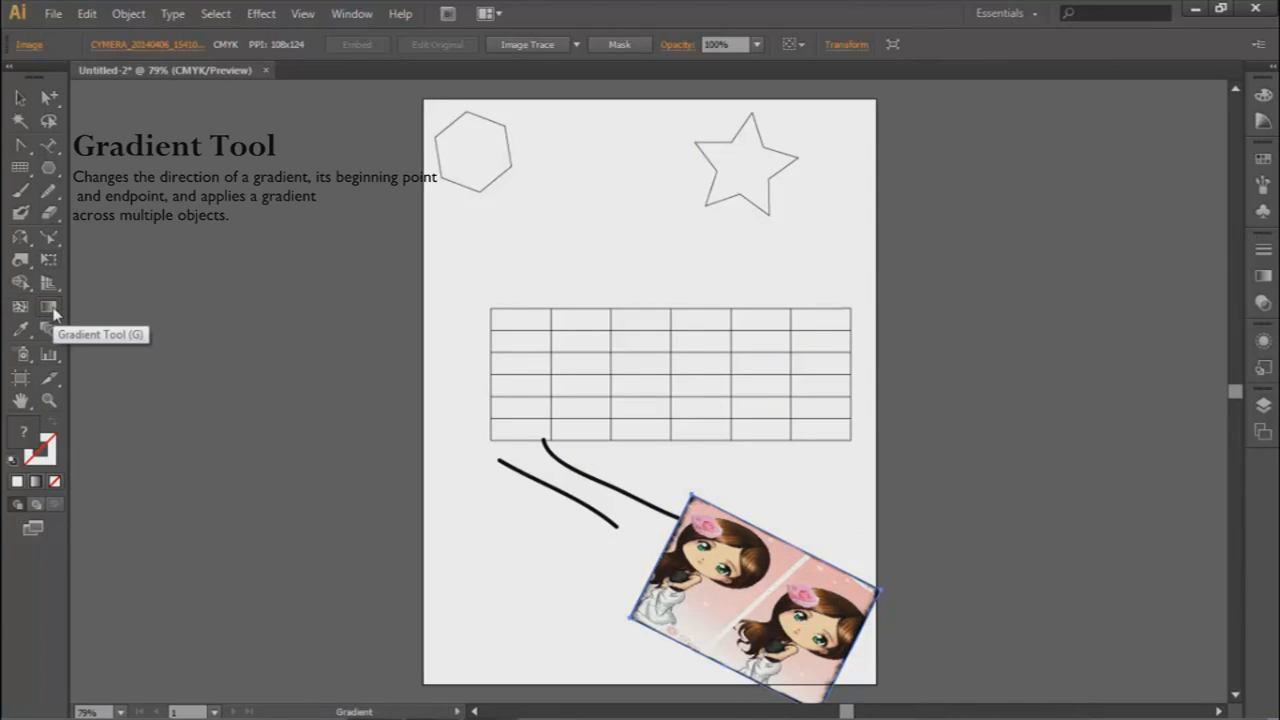